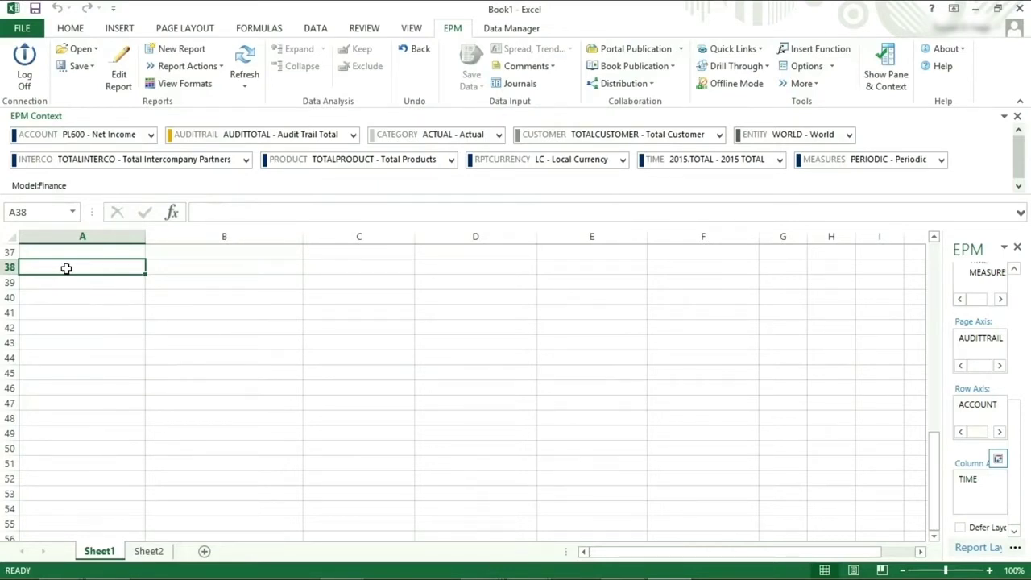
- Build a new report with TIME in columns, ACCOUNT in rows, AUDITTRAIL as page axis; widen column A
click(180, 49)
drag(224, 259, 643, 337)
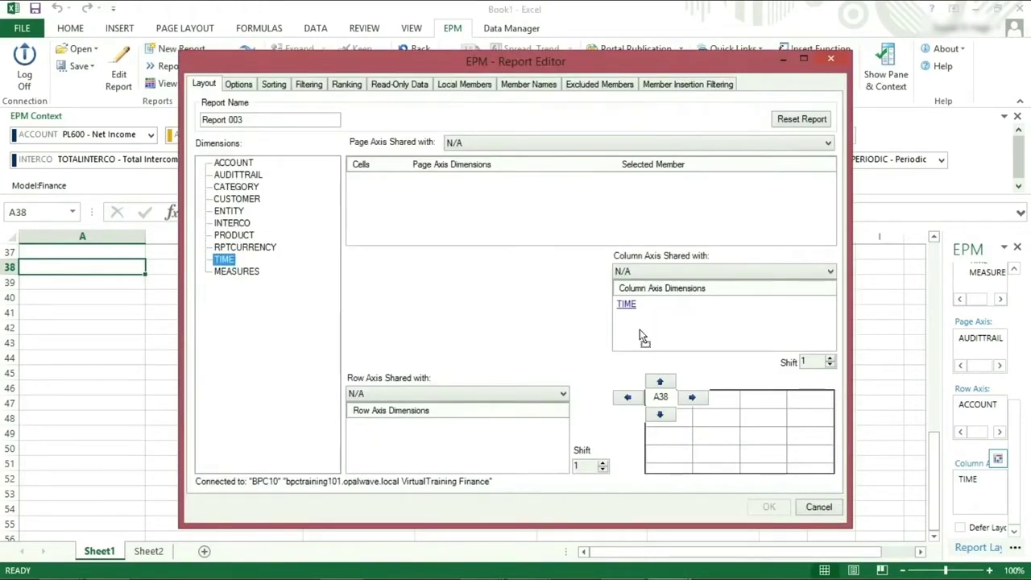
drag(232, 163, 420, 429)
drag(246, 175, 435, 218)
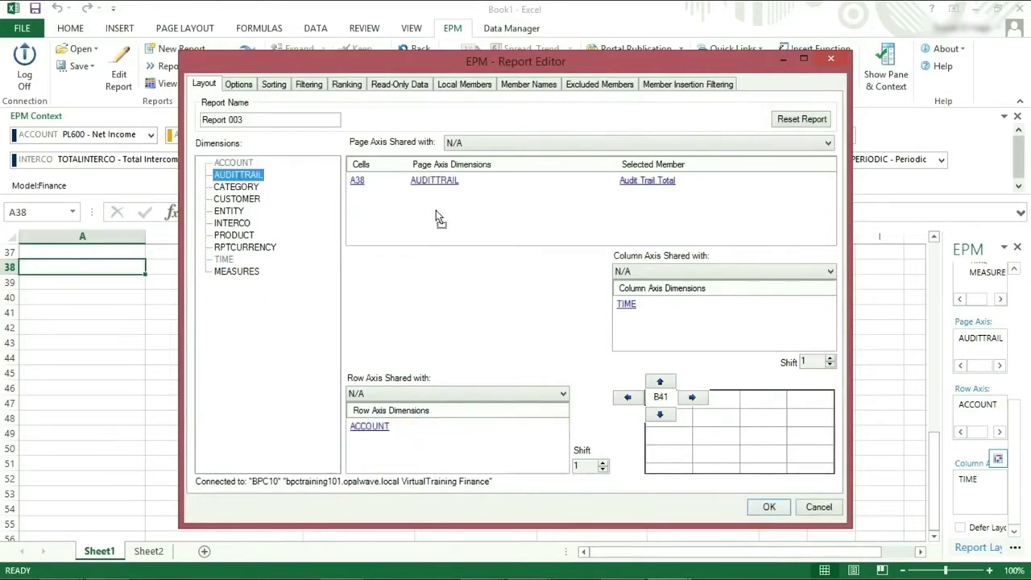
click(766, 509)
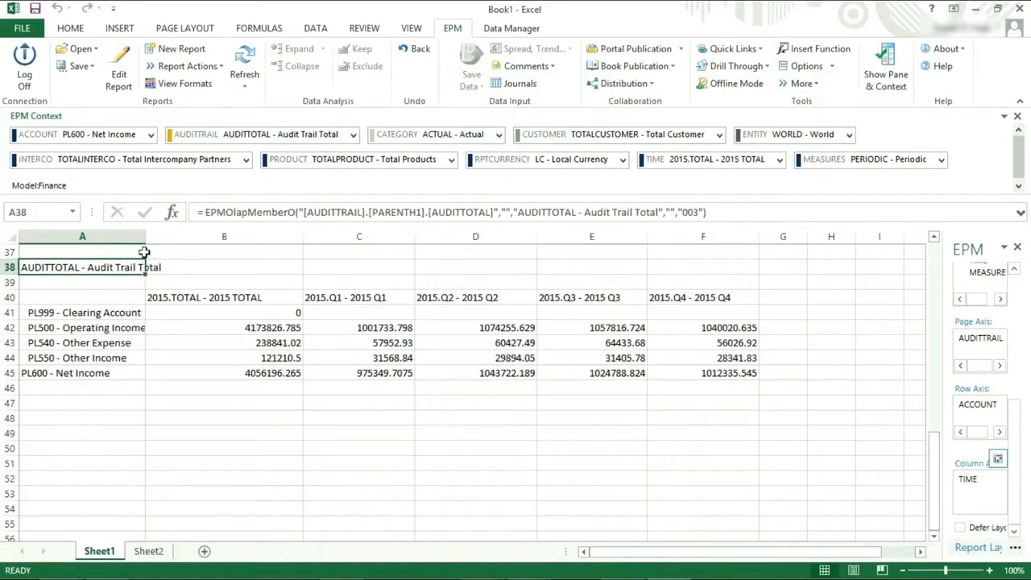
drag(145, 234, 178, 236)
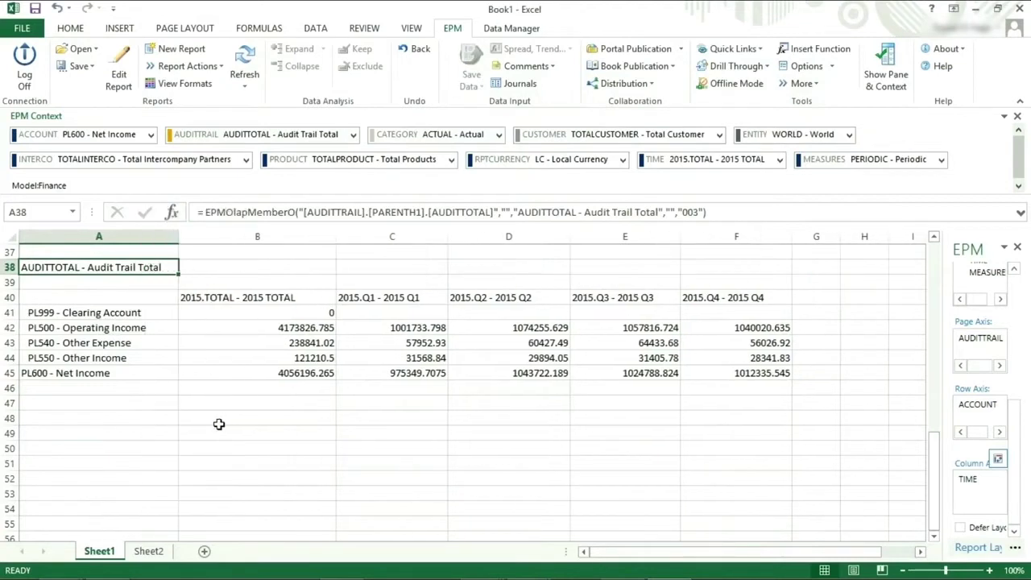
- Set sheet options to Remove Empty and Zero Values with No Indentation, refresh, and view formats
click(240, 392)
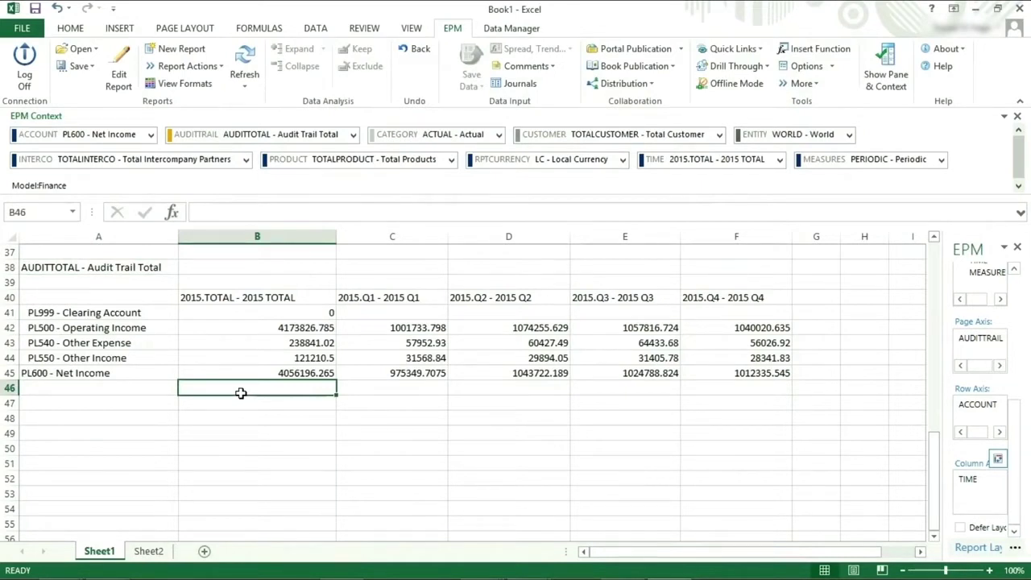
click(800, 66)
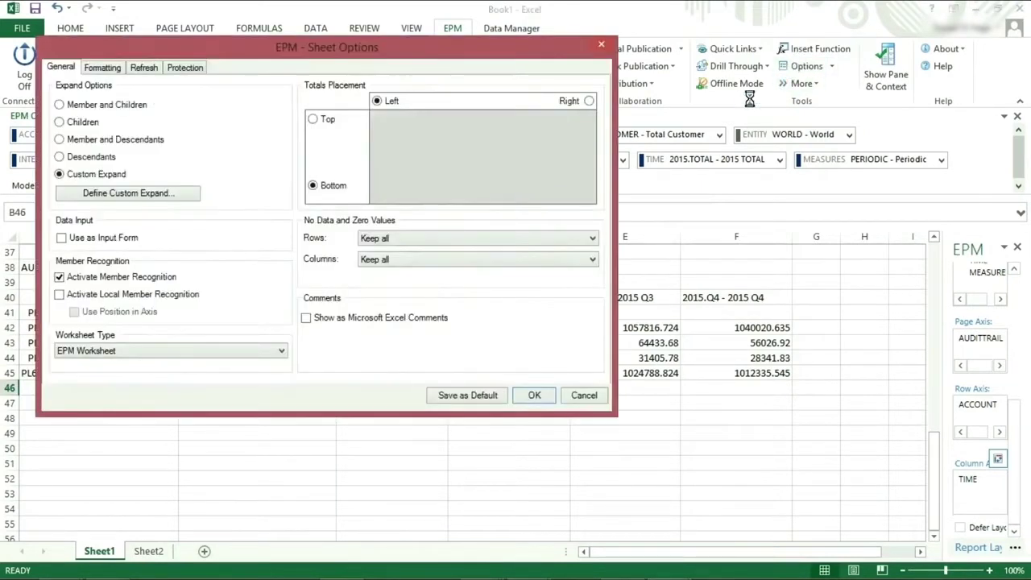
click(419, 238)
click(398, 273)
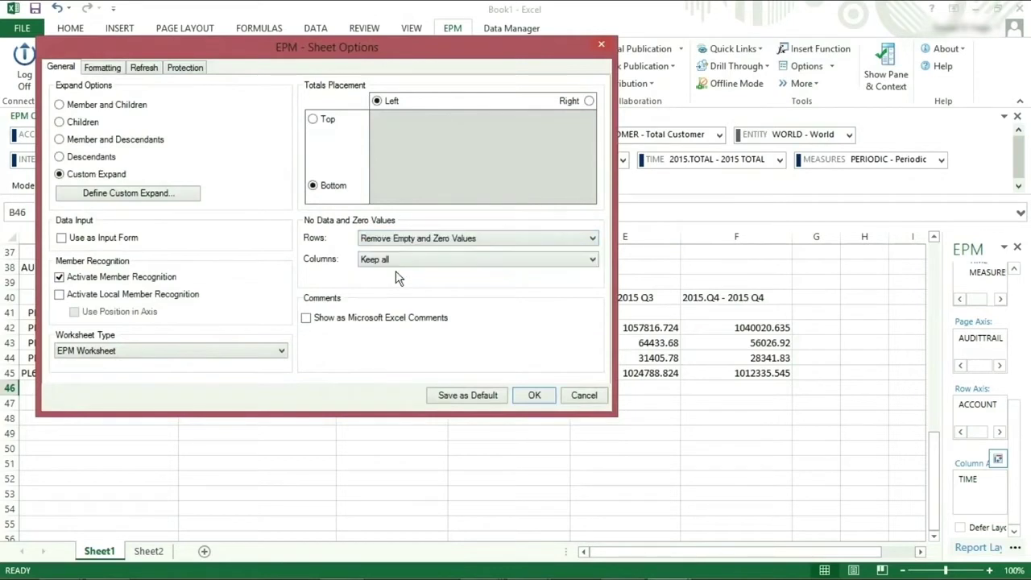
click(104, 70)
click(74, 104)
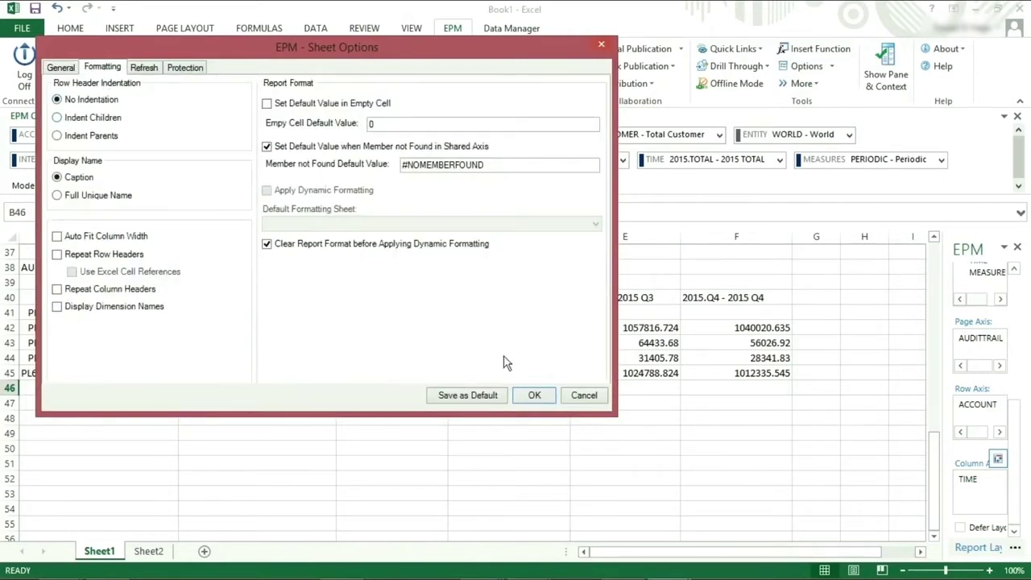
click(532, 395)
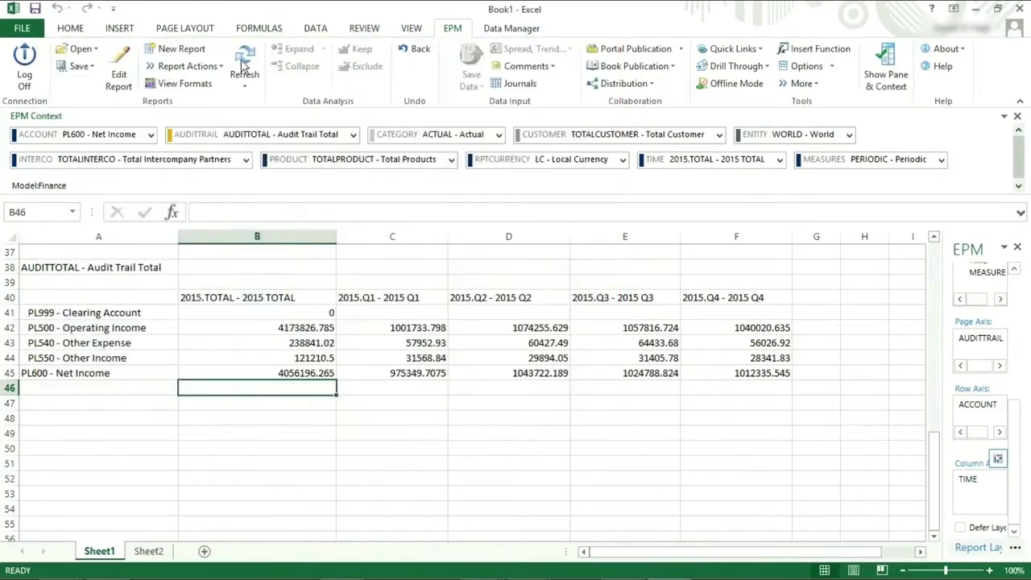
click(246, 58)
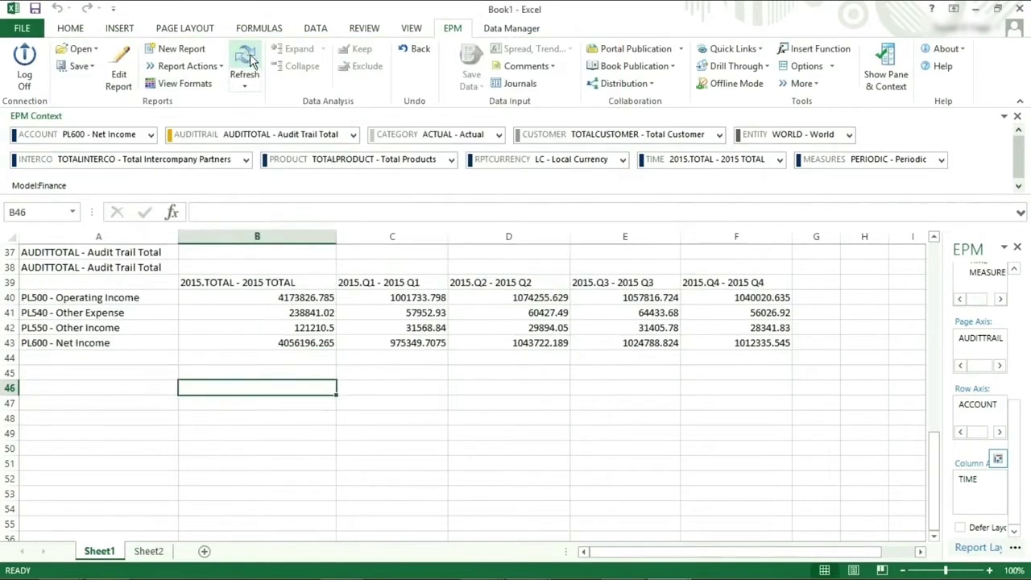
click(182, 87)
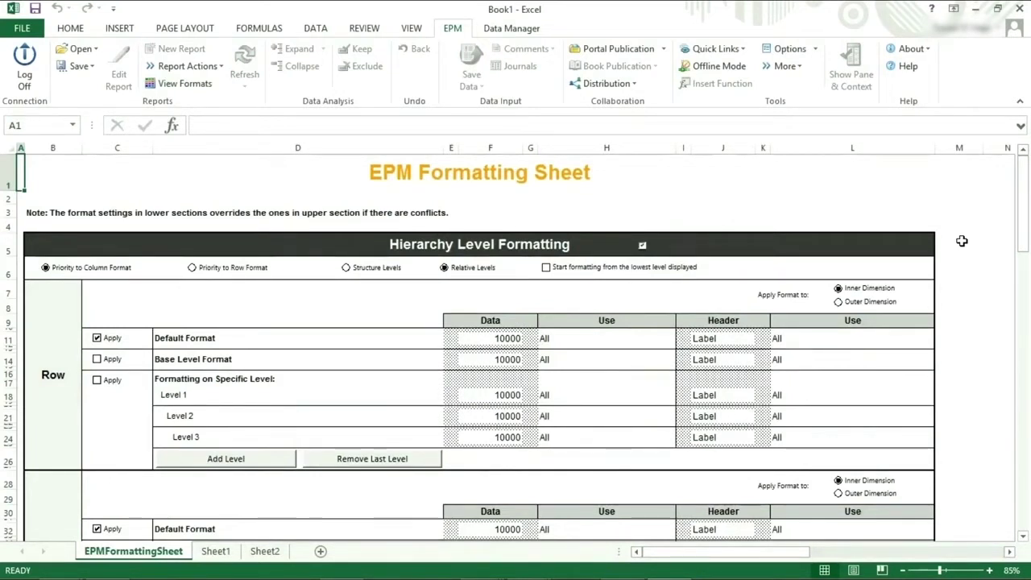
- Select empty cells beside the Hierarchy Level Formatting table on EPMFormattingSheet
click(979, 179)
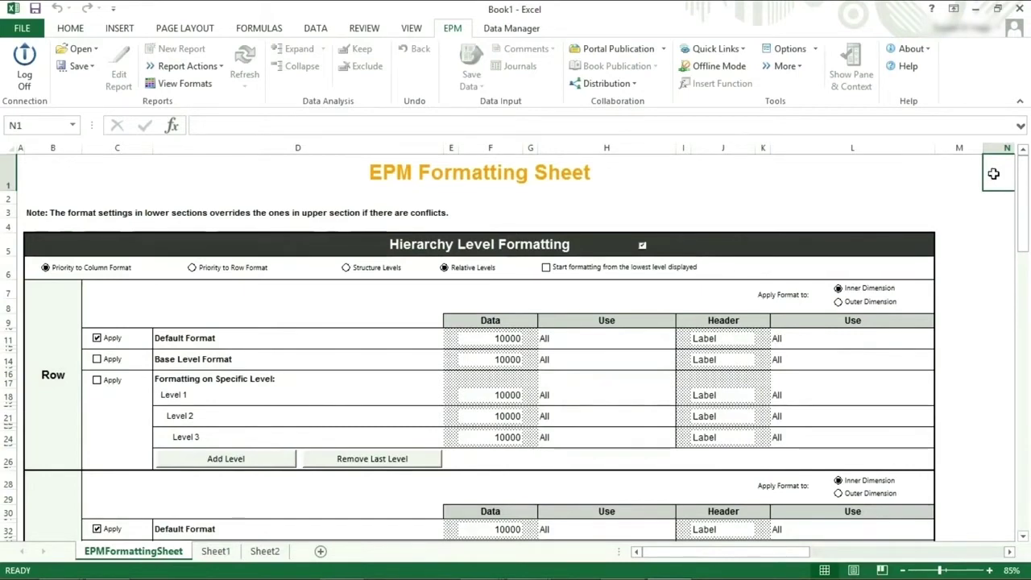
drag(1024, 179, 1001, 172)
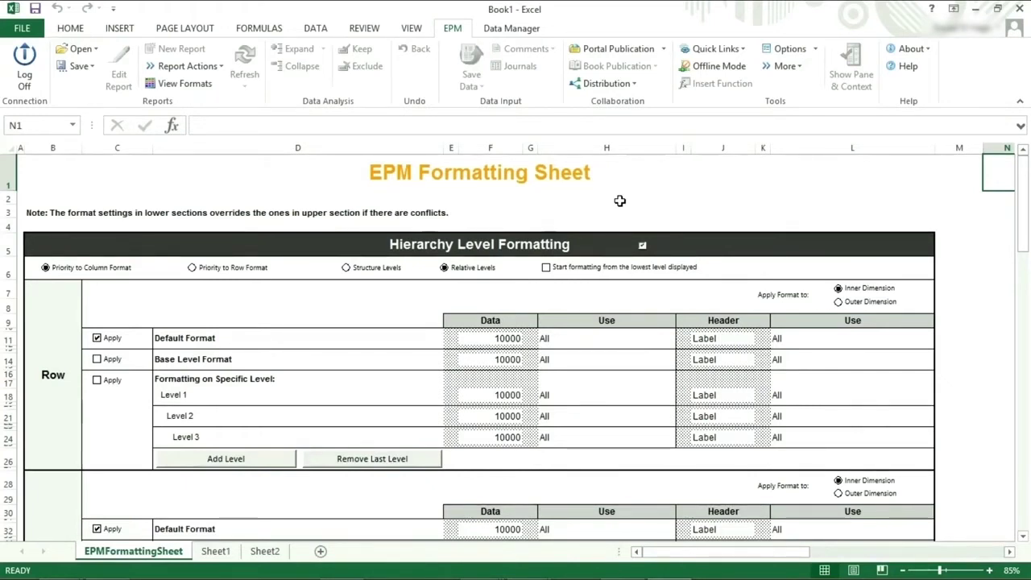
scroll(620, 200, down, 1)
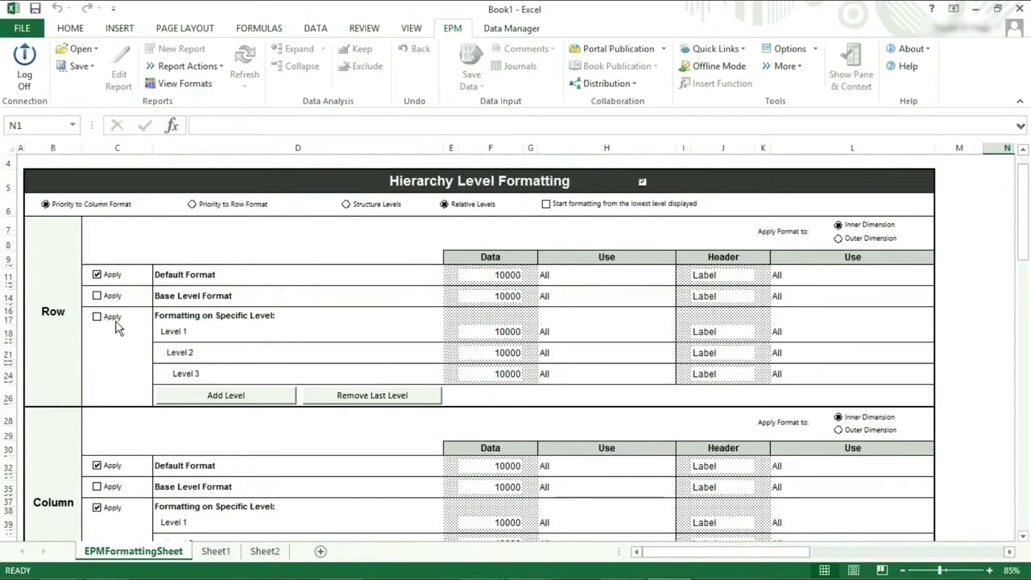
scroll(115, 325, down, 1)
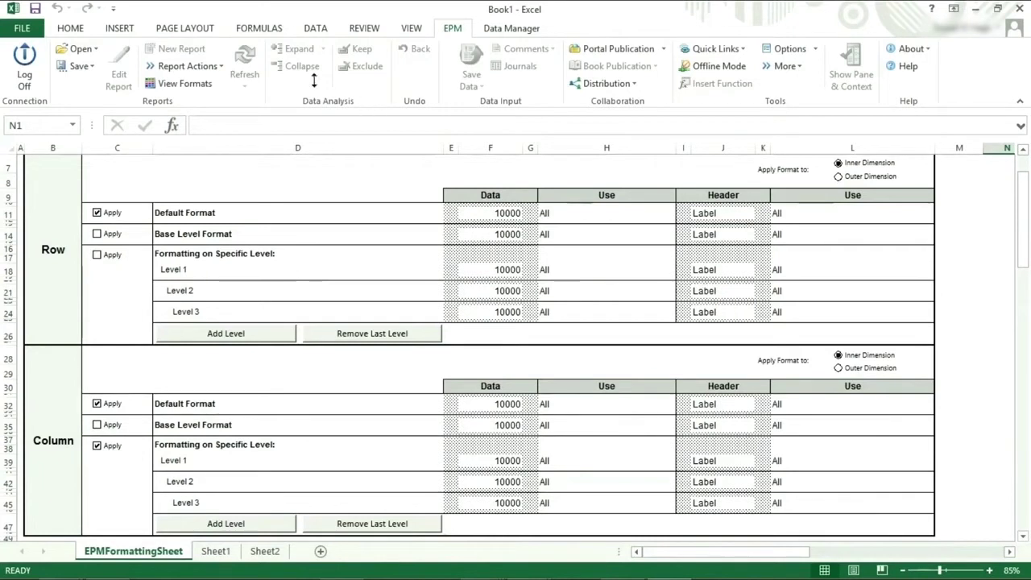
- Check Home's Conditional Formatting menu, then select Priority to Row Format on the formatting sheet
click(78, 30)
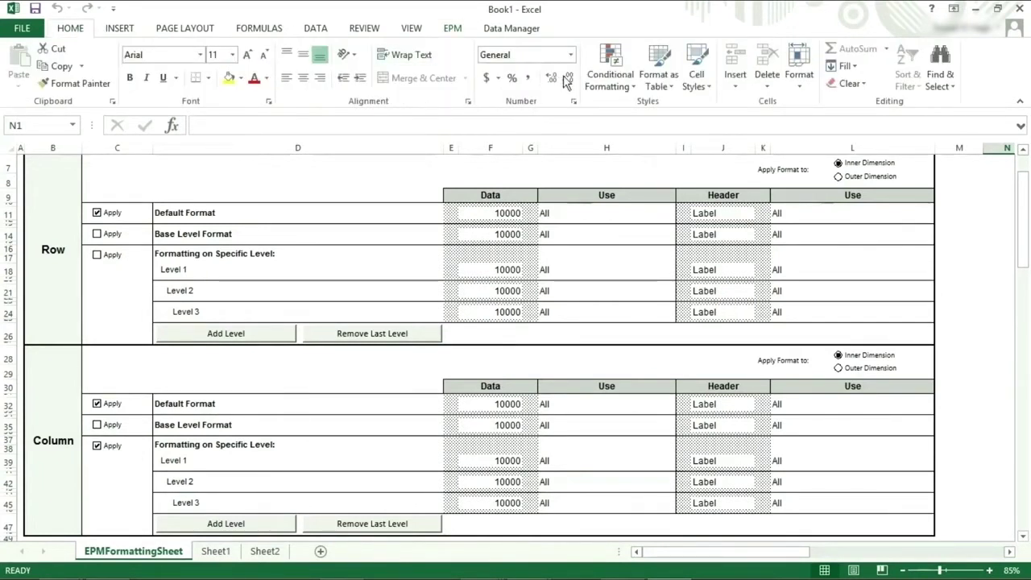
click(609, 87)
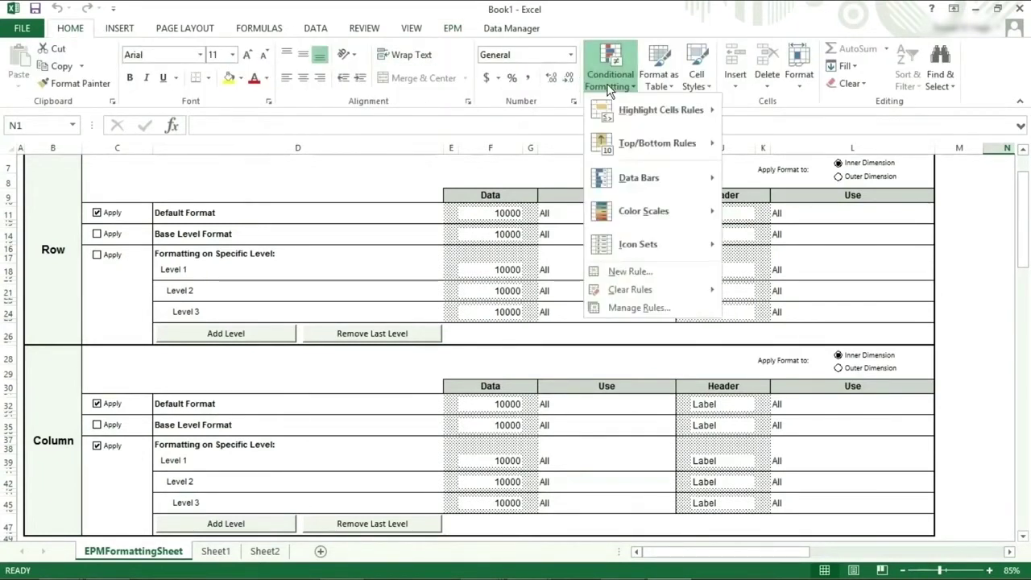
click(454, 29)
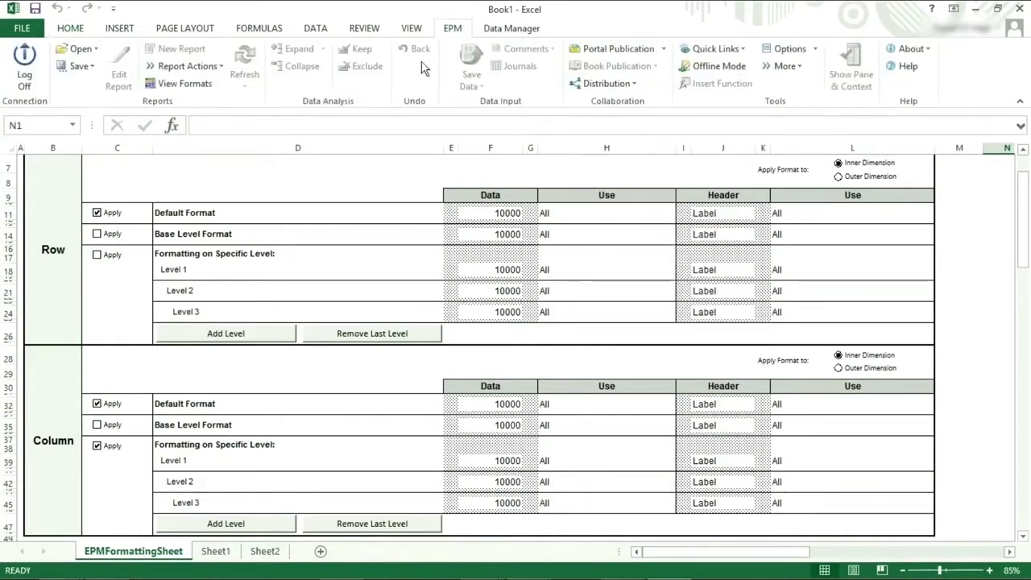
scroll(242, 184, up, 2)
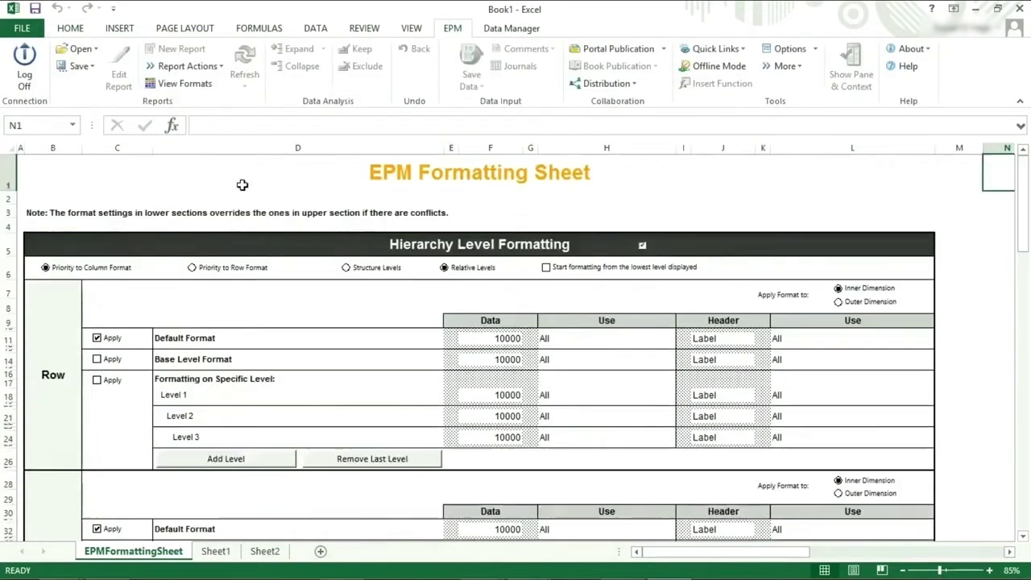
click(198, 271)
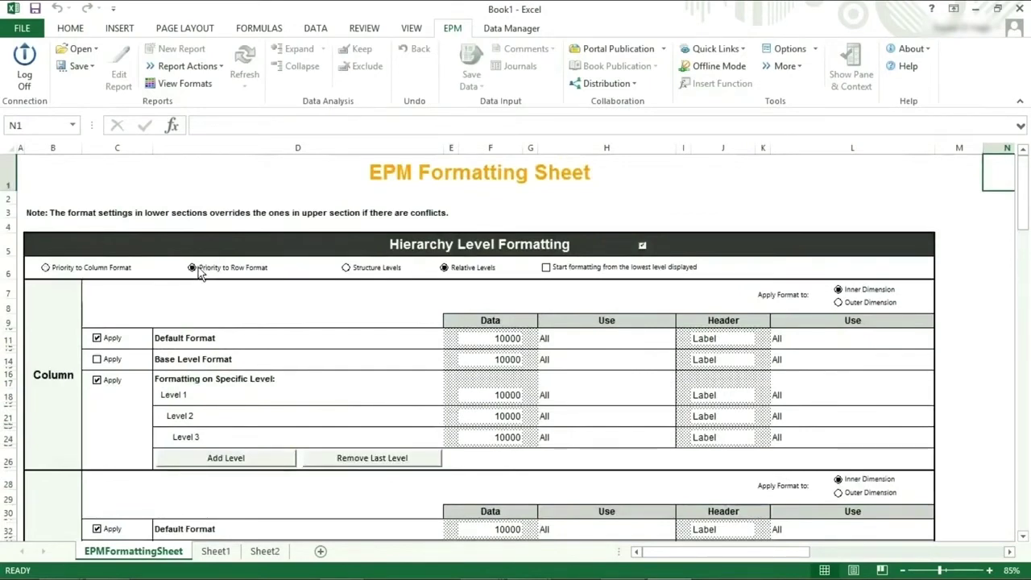
scroll(160, 317, down, 1)
scroll(99, 319, down, 1)
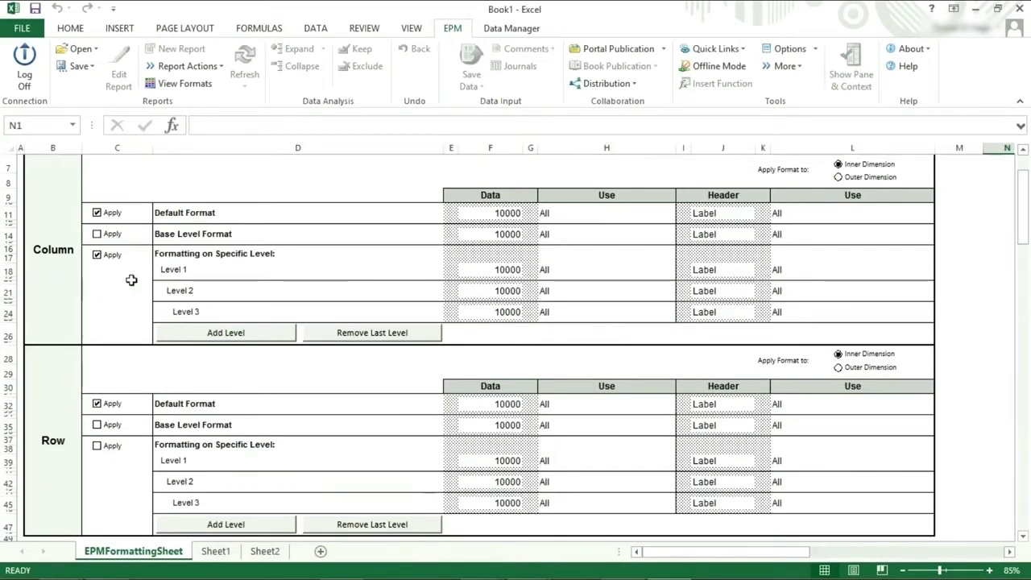
- Fill the Default Format data cell F11 blue and copy that fill to header J11 with Format Painter
click(467, 213)
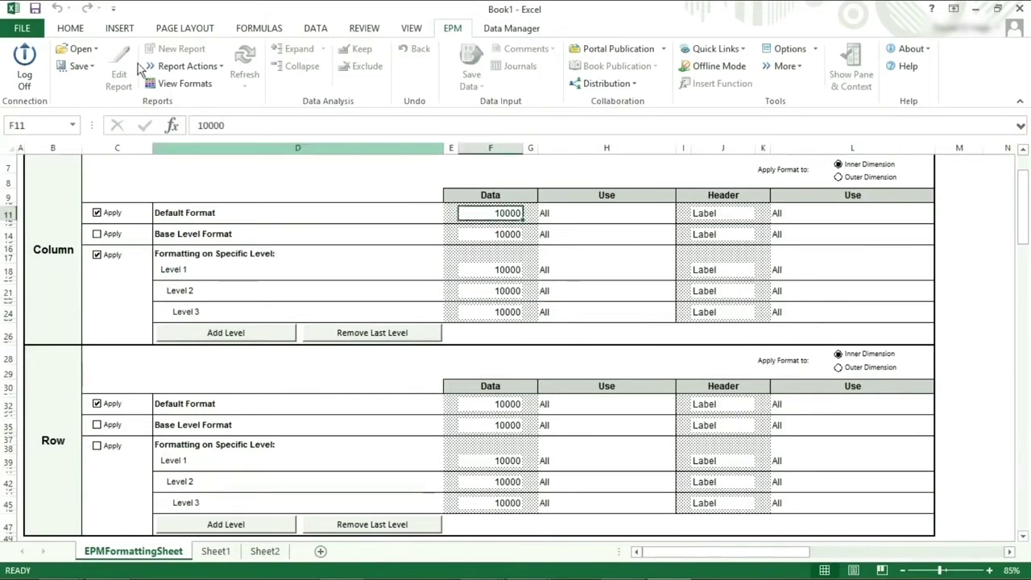
click(73, 29)
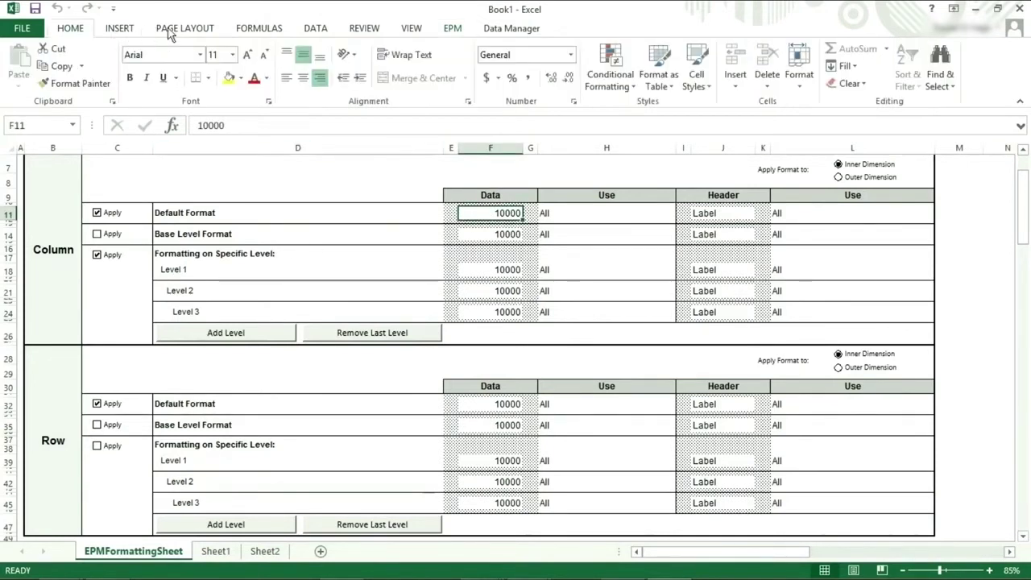
click(241, 77)
click(280, 114)
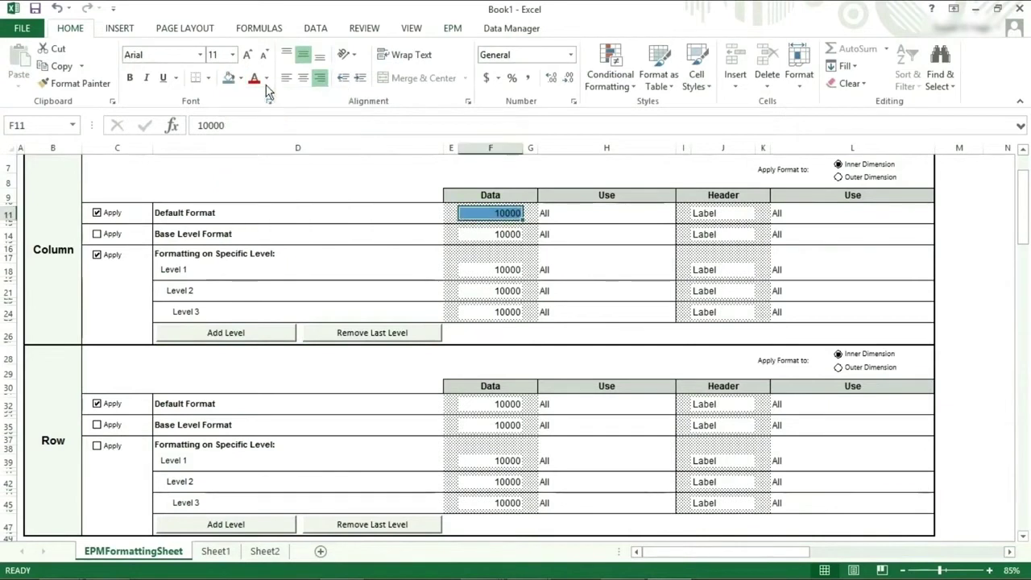
click(267, 78)
key(Escape)
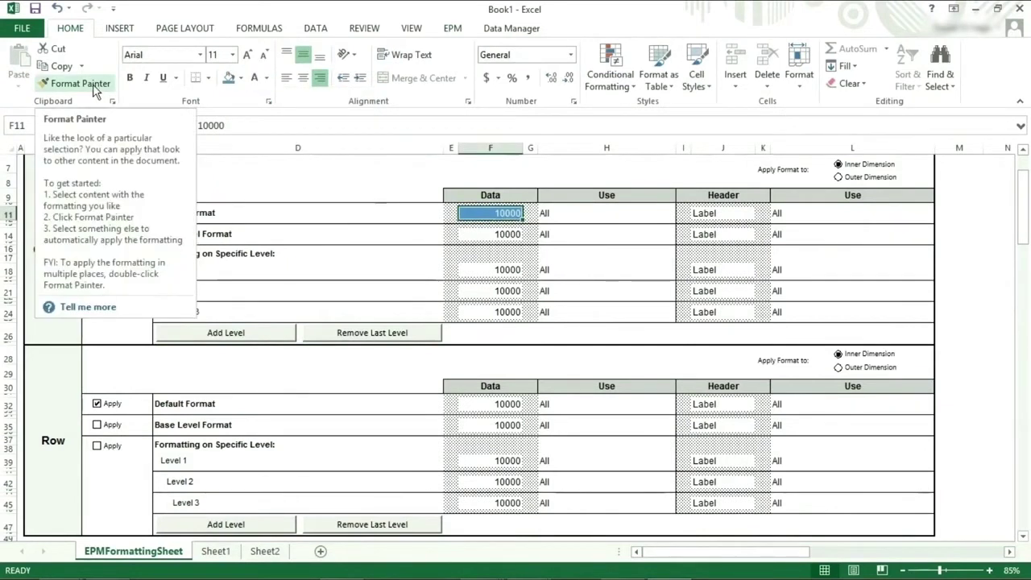
click(706, 214)
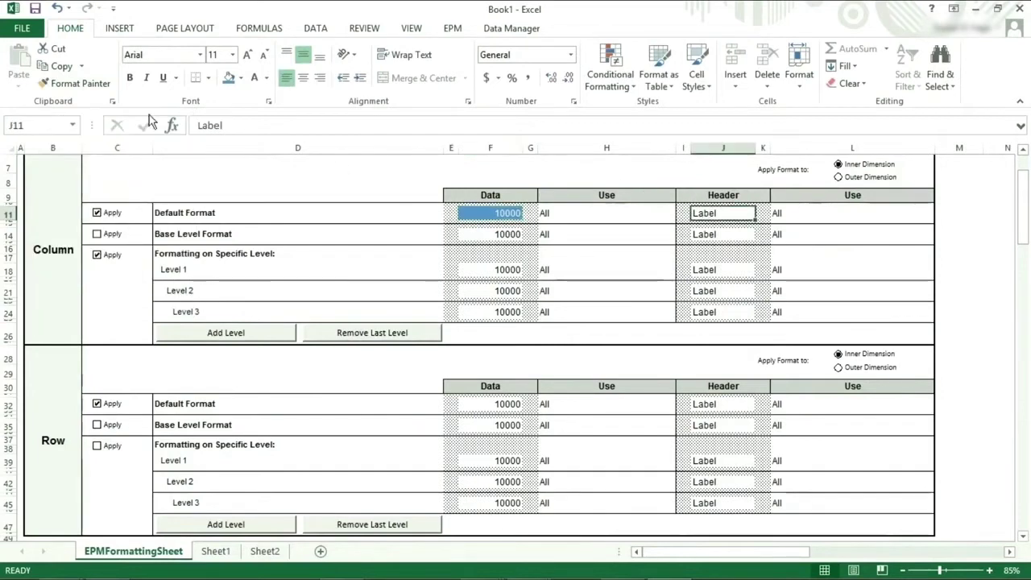
click(229, 78)
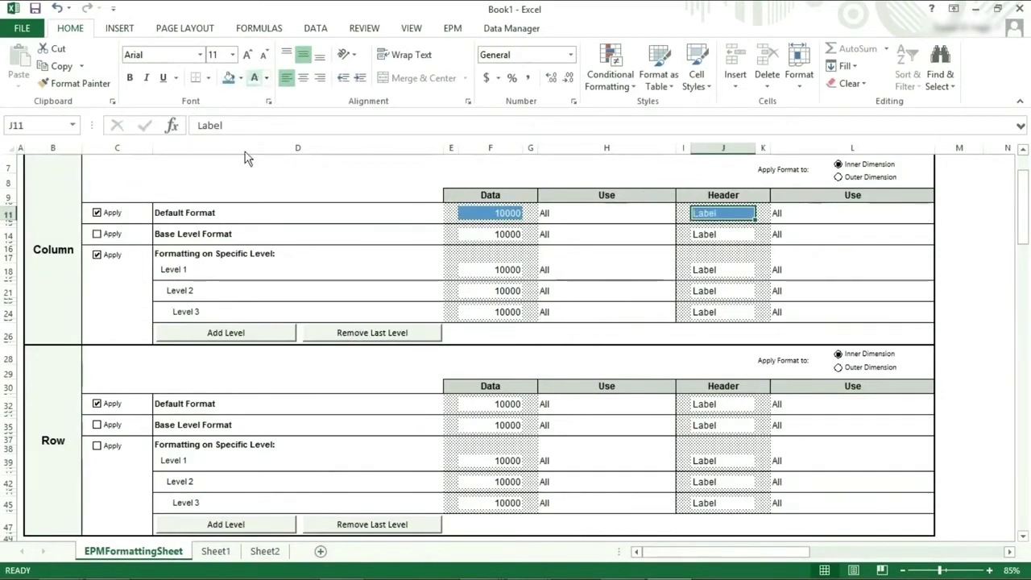
scroll(487, 379, up, 2)
click(490, 437)
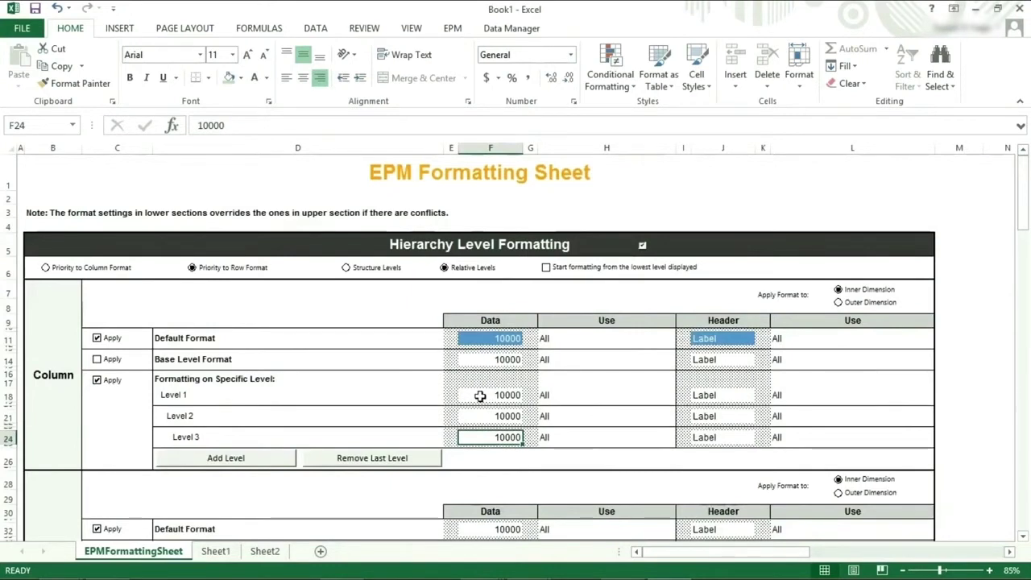
- Fill the Level 1–3 data cells F18, F21, F24 dark, medium and light green
click(481, 394)
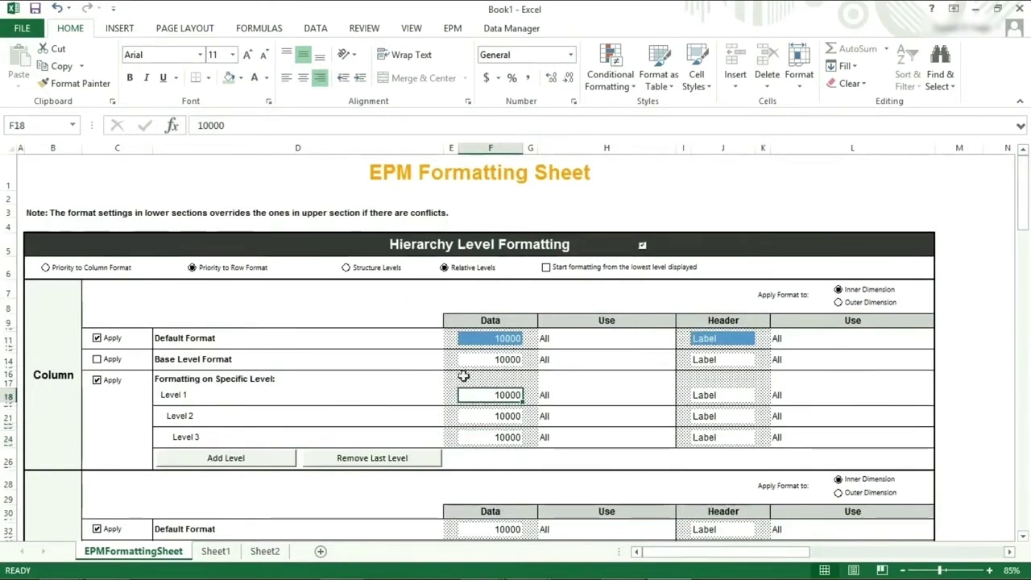
click(240, 78)
click(343, 165)
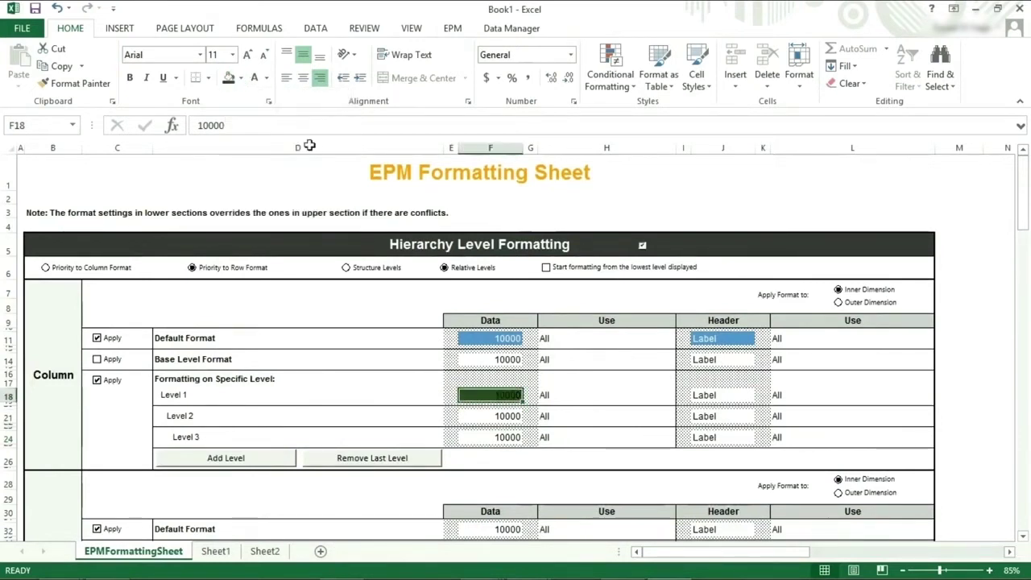
key(Down)
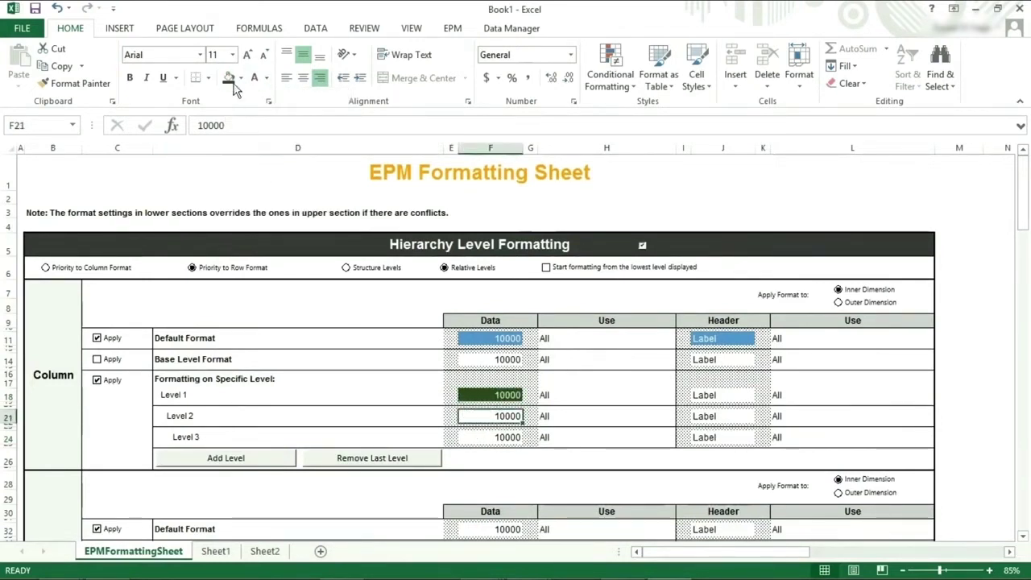
click(239, 79)
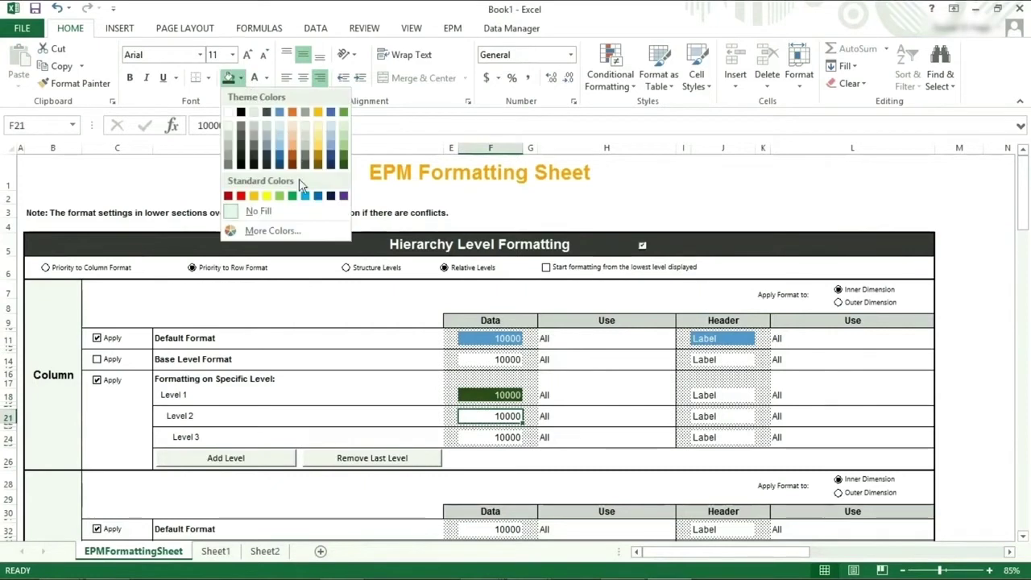
click(344, 153)
click(473, 430)
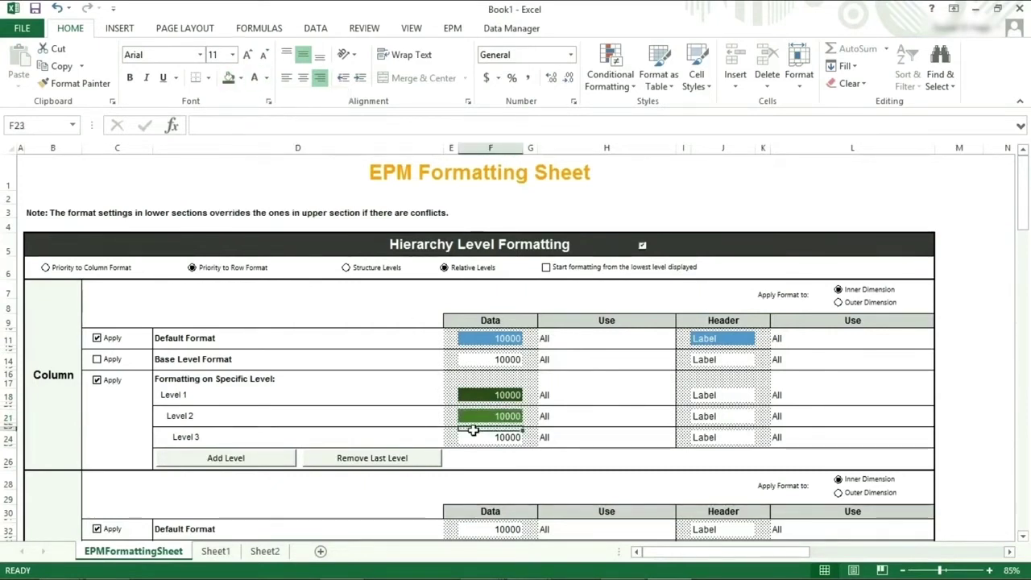
click(487, 438)
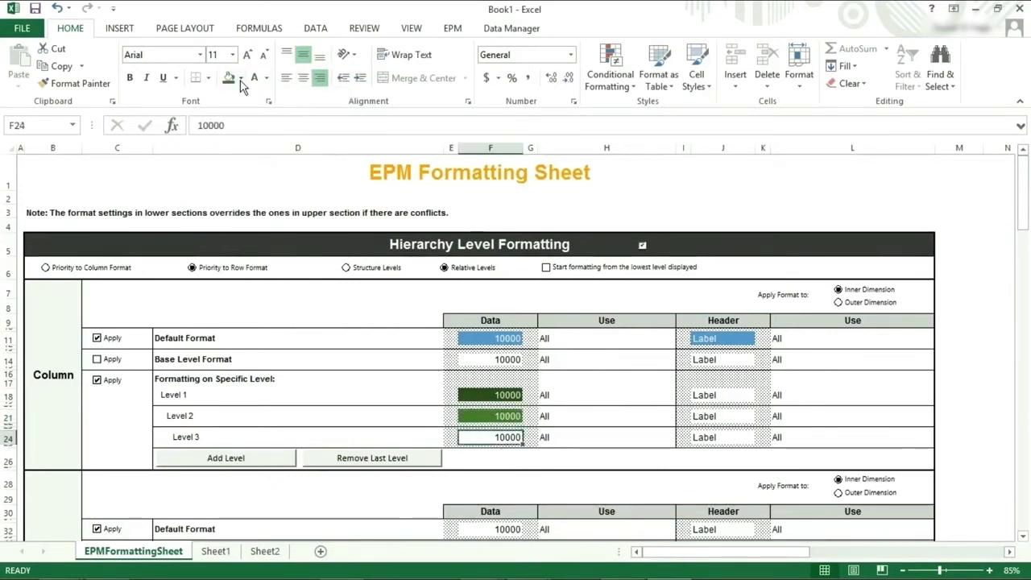
click(240, 78)
click(348, 147)
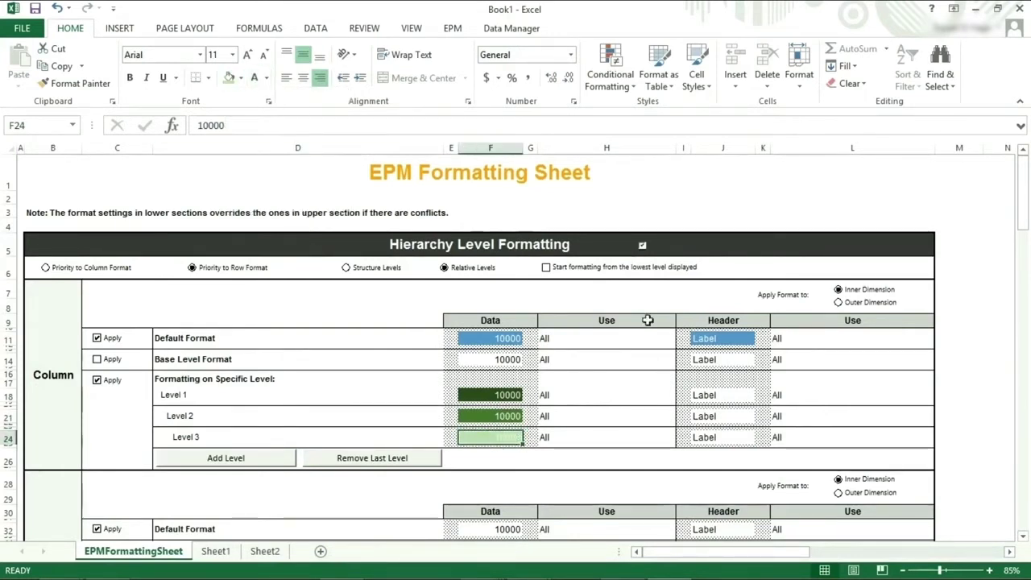
- Fill header cells J24, J21, J18 light, medium and dark green, then return to Sheet1
click(717, 438)
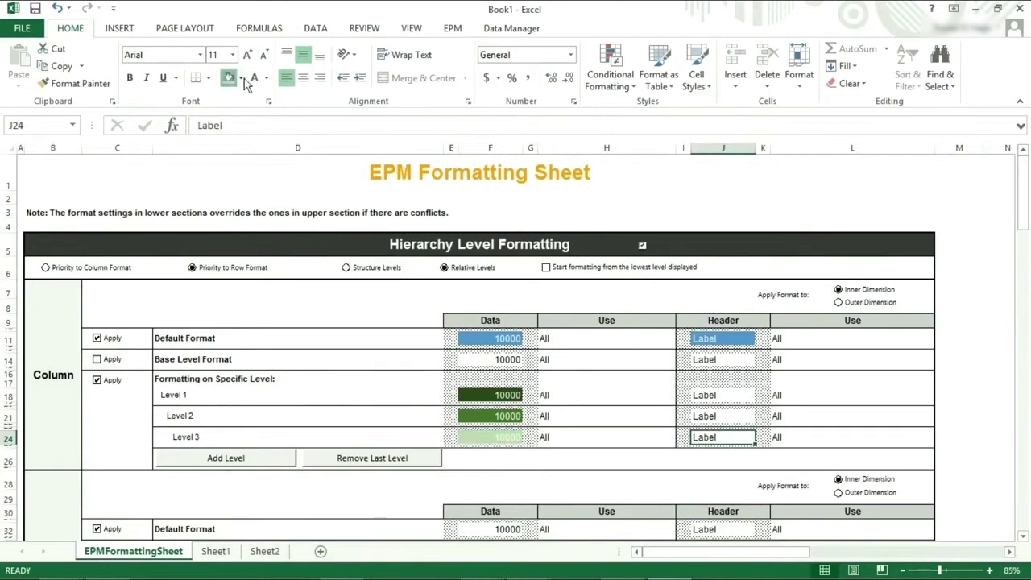
click(230, 77)
click(706, 416)
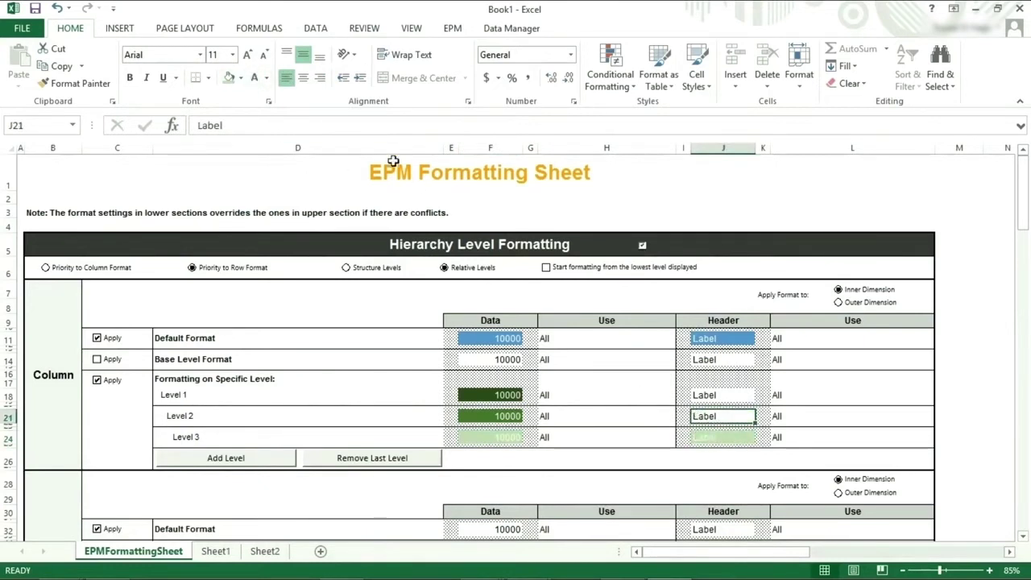
click(241, 78)
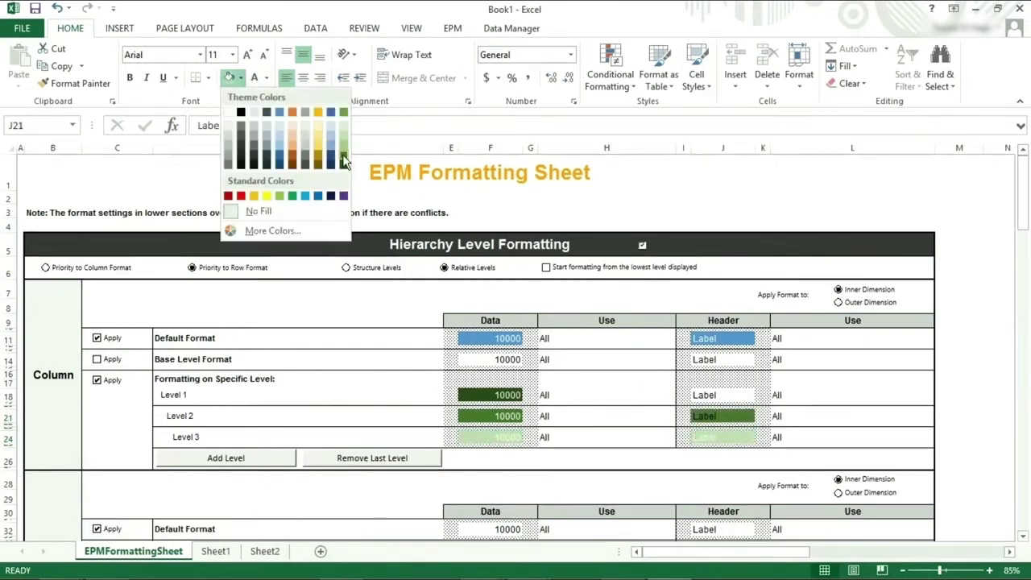
click(344, 161)
click(720, 392)
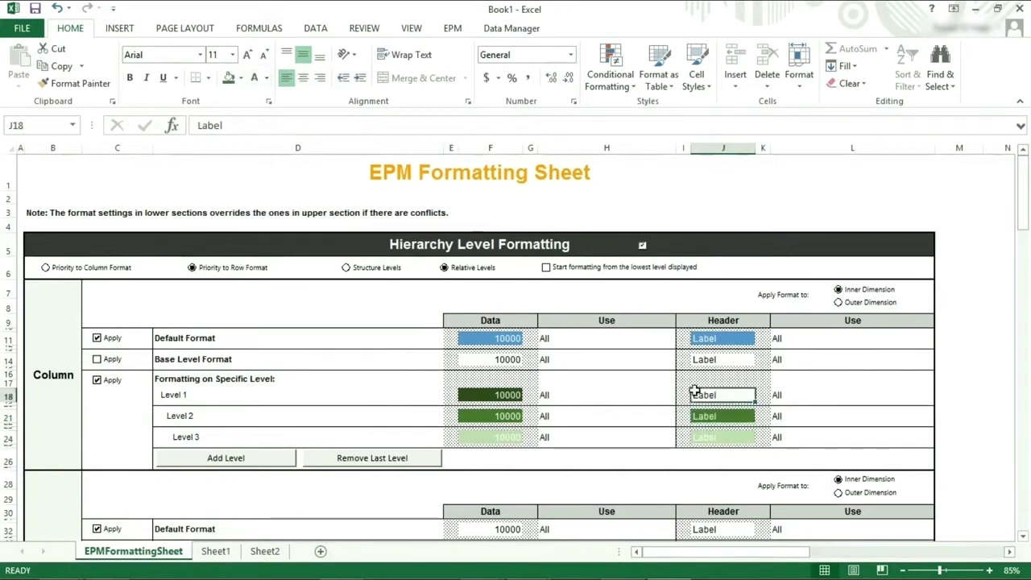
click(241, 78)
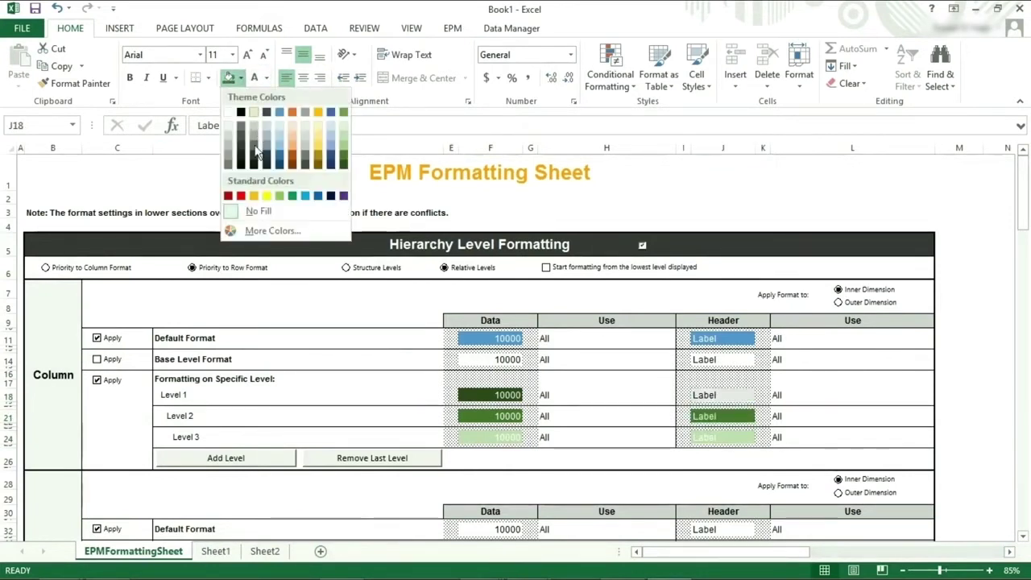
click(343, 167)
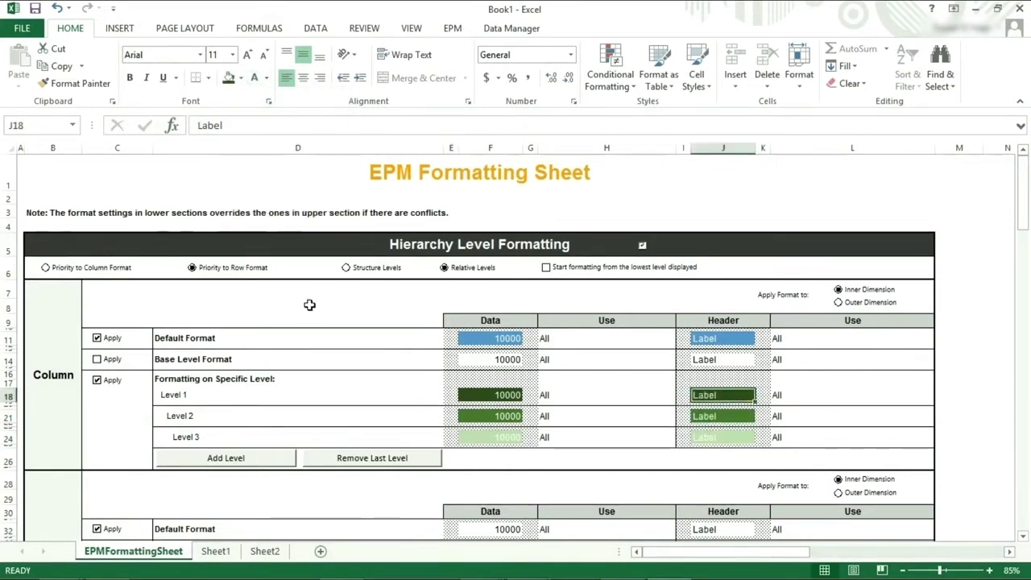
click(216, 553)
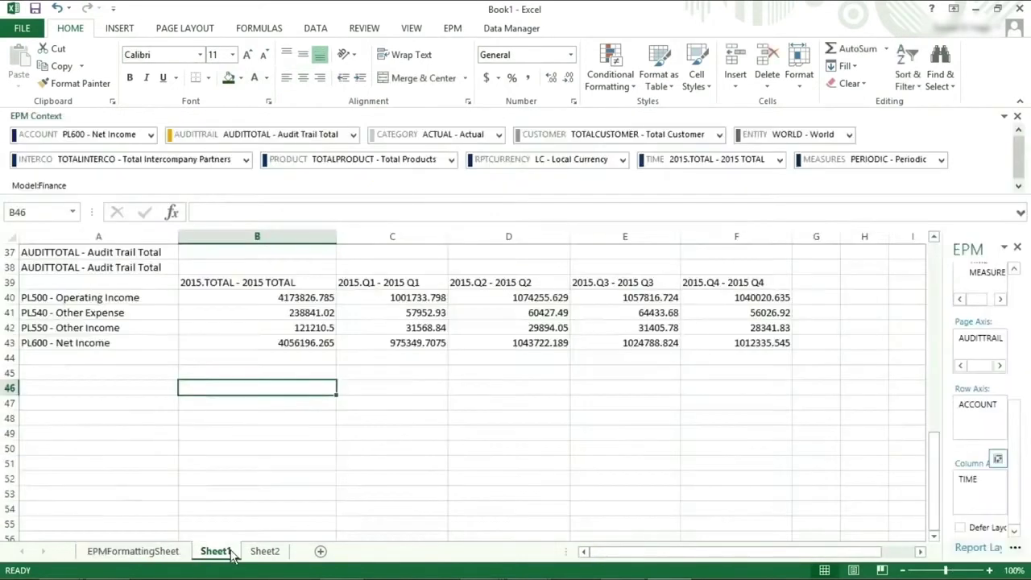
- Refresh the report, then set EPMFormattingSheet as the Default Formatting Sheet in Sheet Options
click(453, 28)
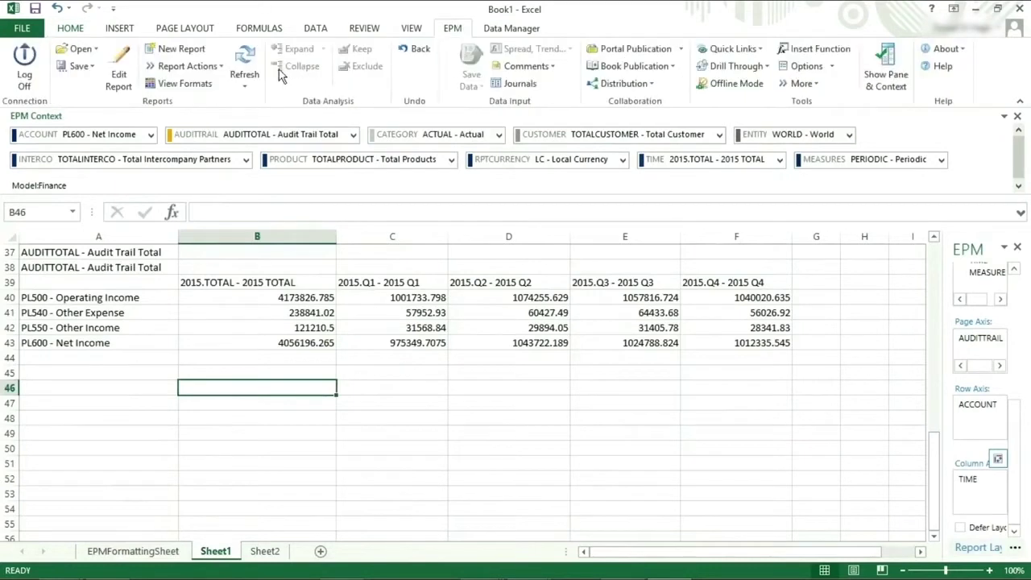
click(246, 55)
click(804, 67)
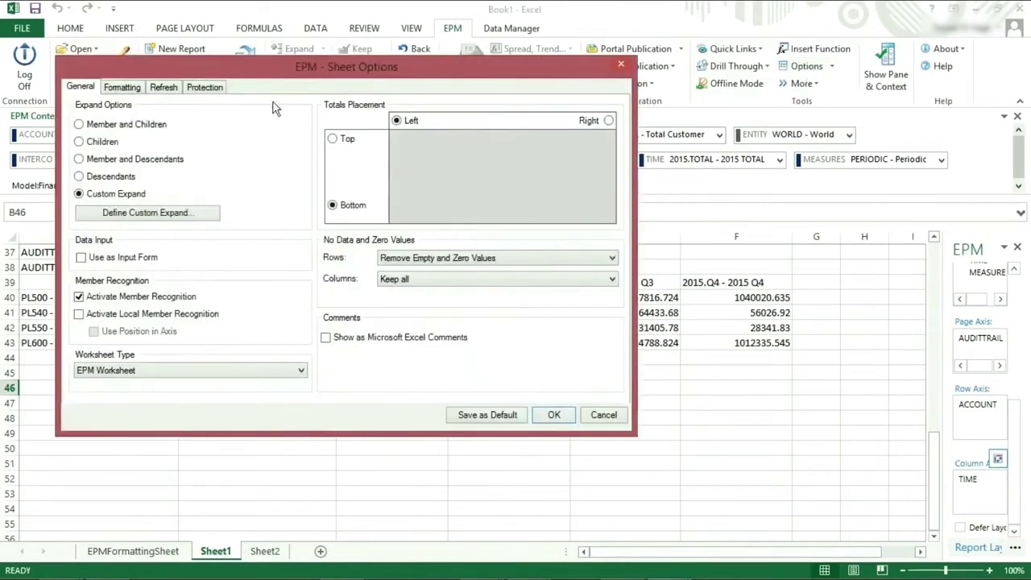
click(122, 87)
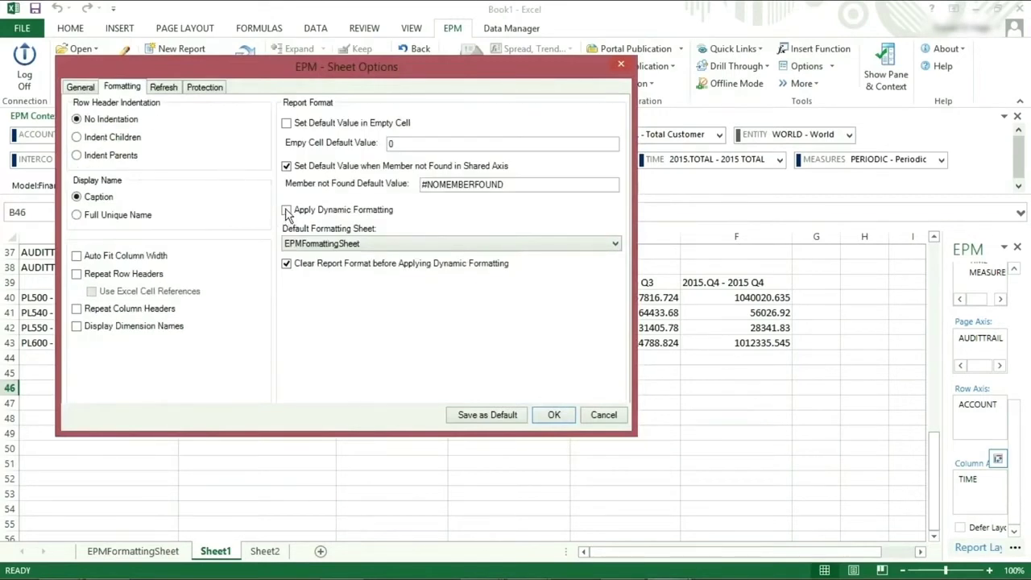
click(369, 245)
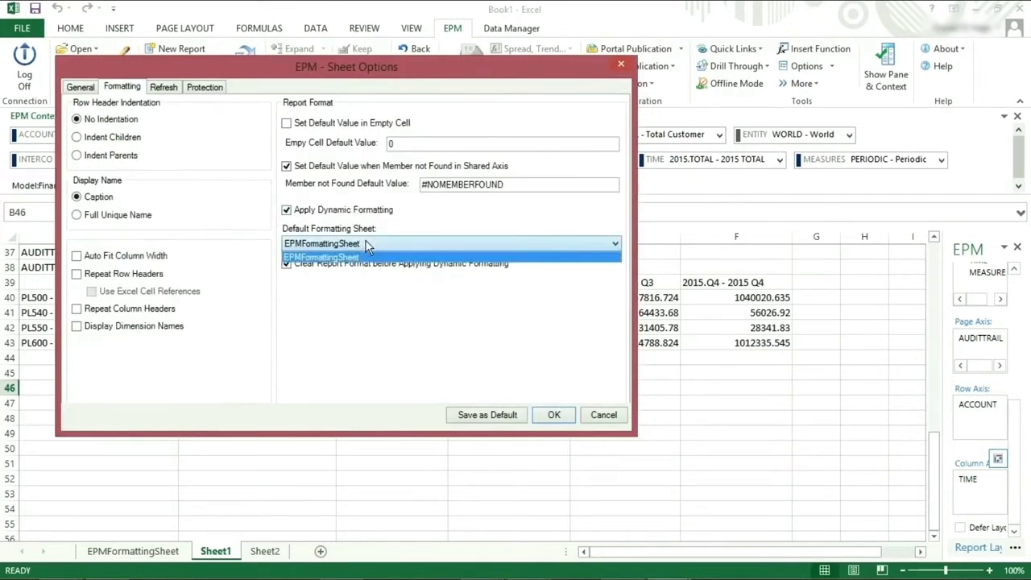
click(323, 257)
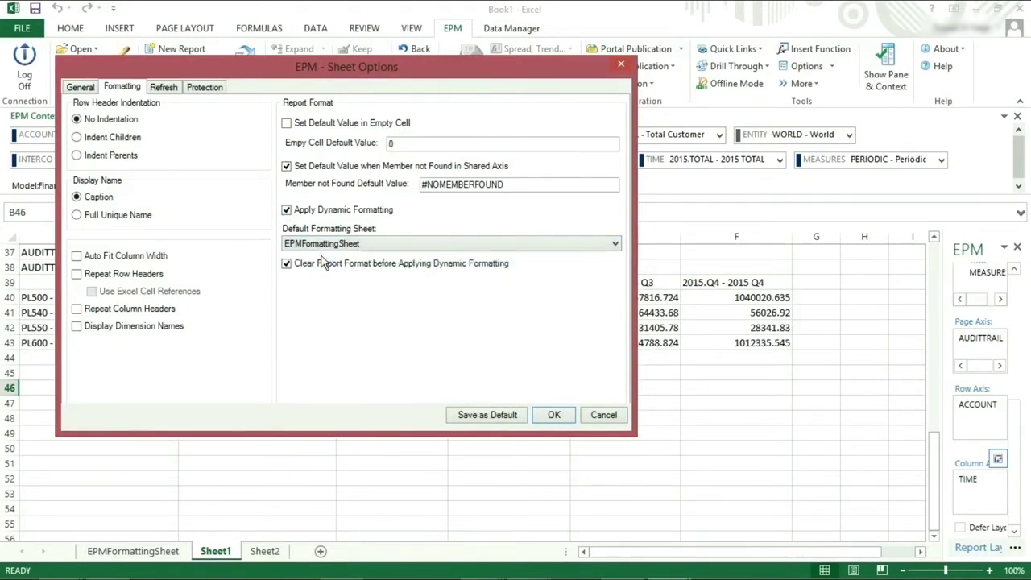
click(553, 416)
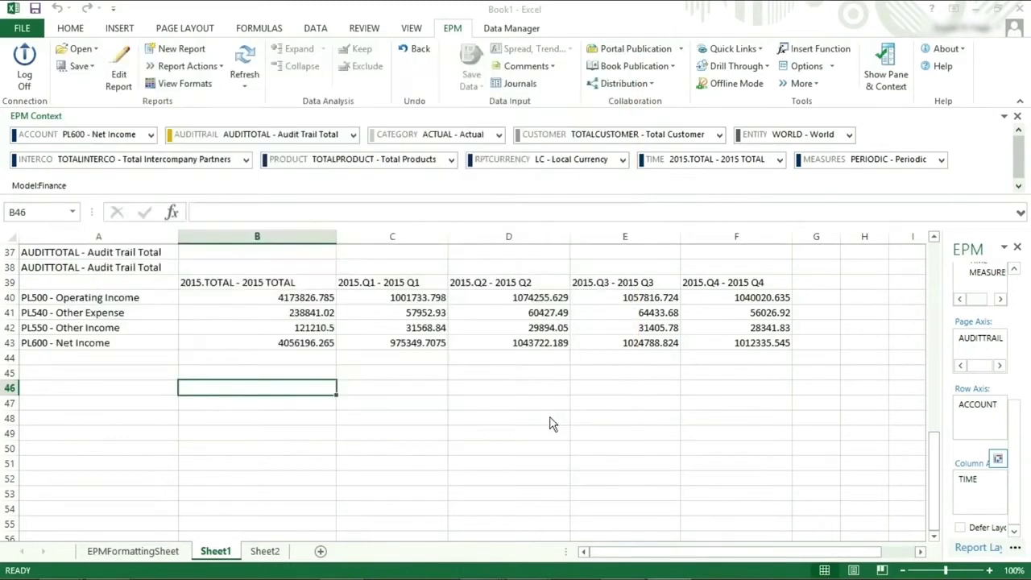
- Refresh the report to apply the green header formatting, then return to EPMFormattingSheet
click(253, 63)
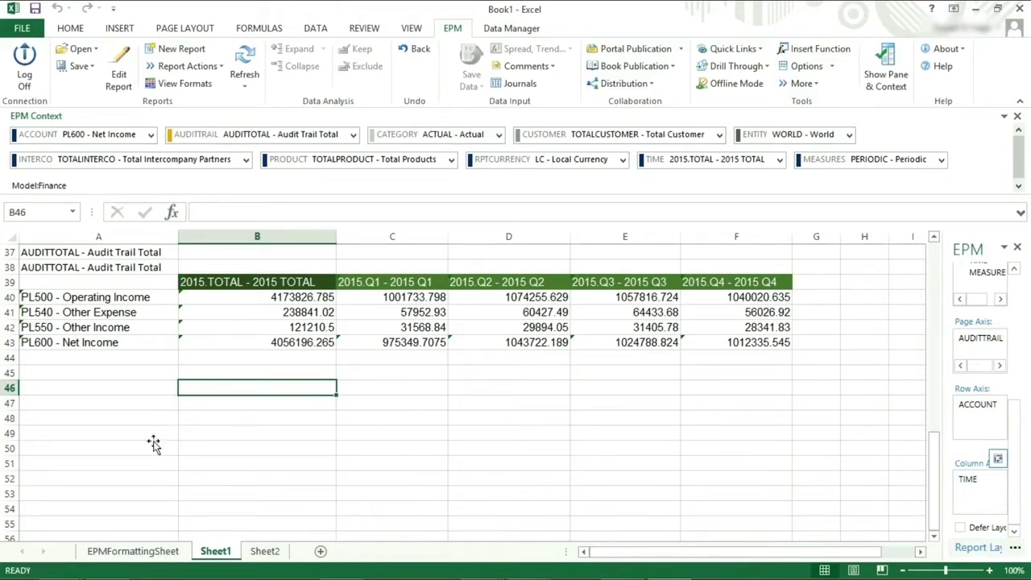
click(151, 551)
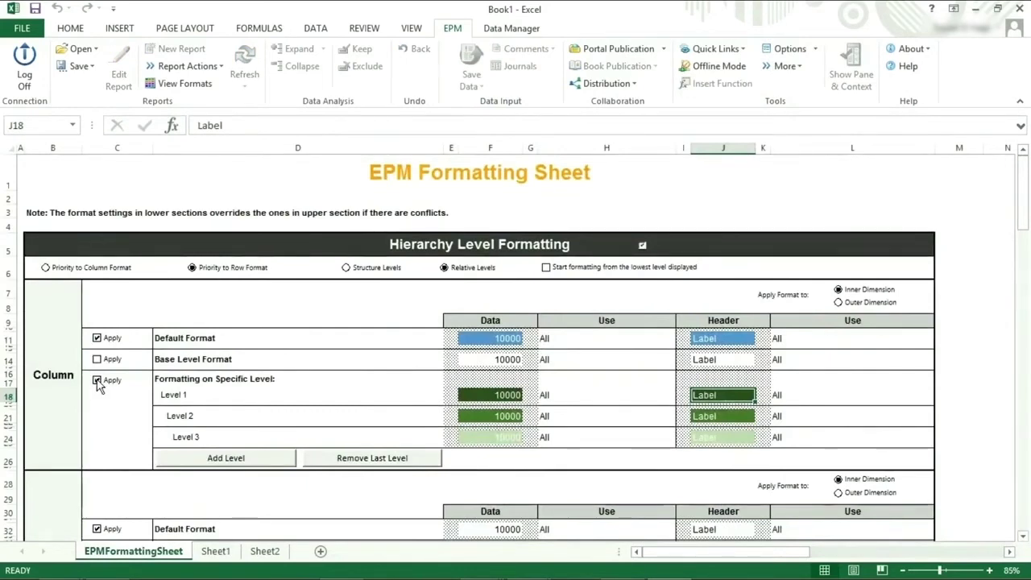
- Refresh the Sheet1 report so its period headers show the blue Default Format fill
click(216, 554)
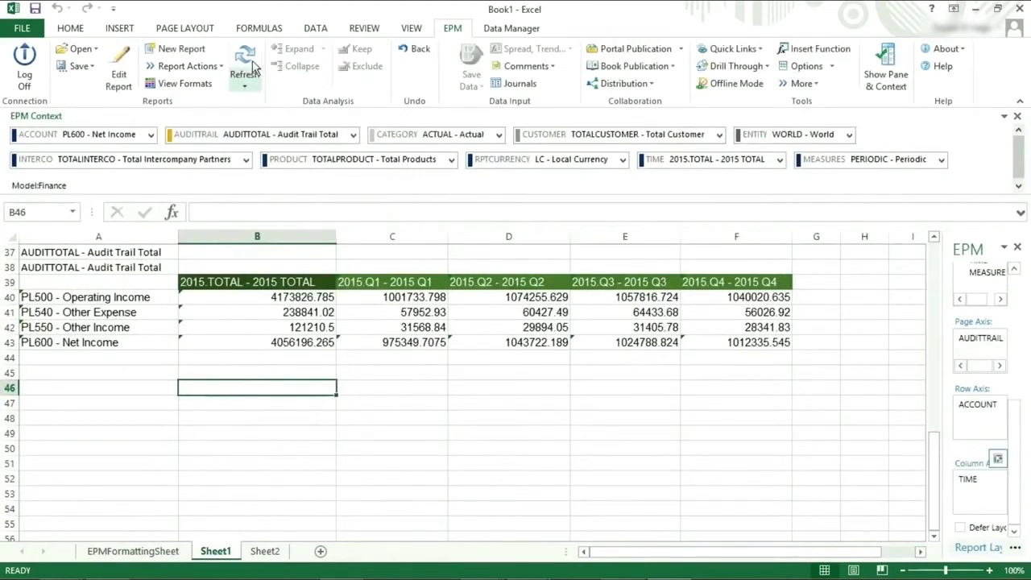
click(250, 58)
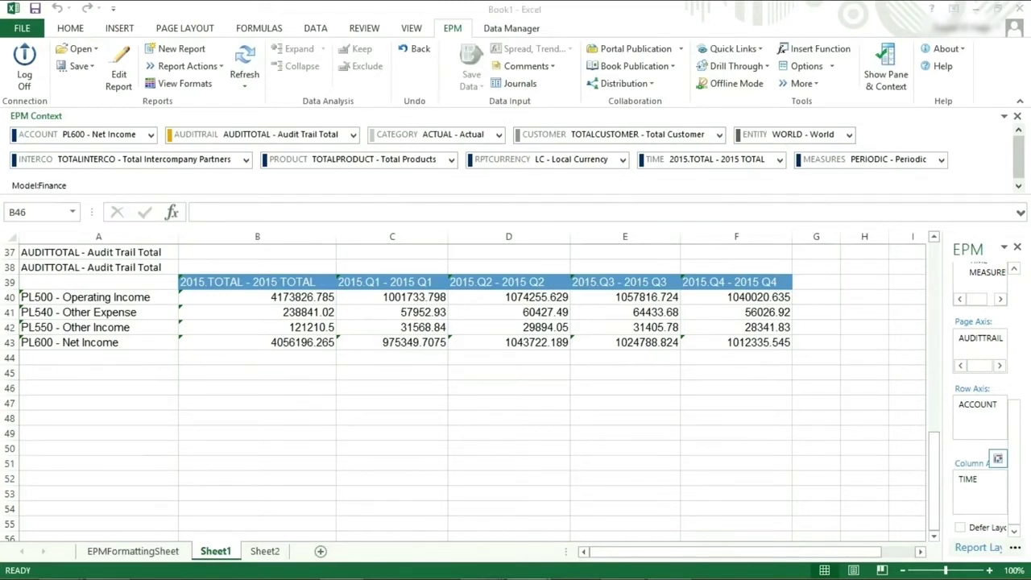
click(219, 384)
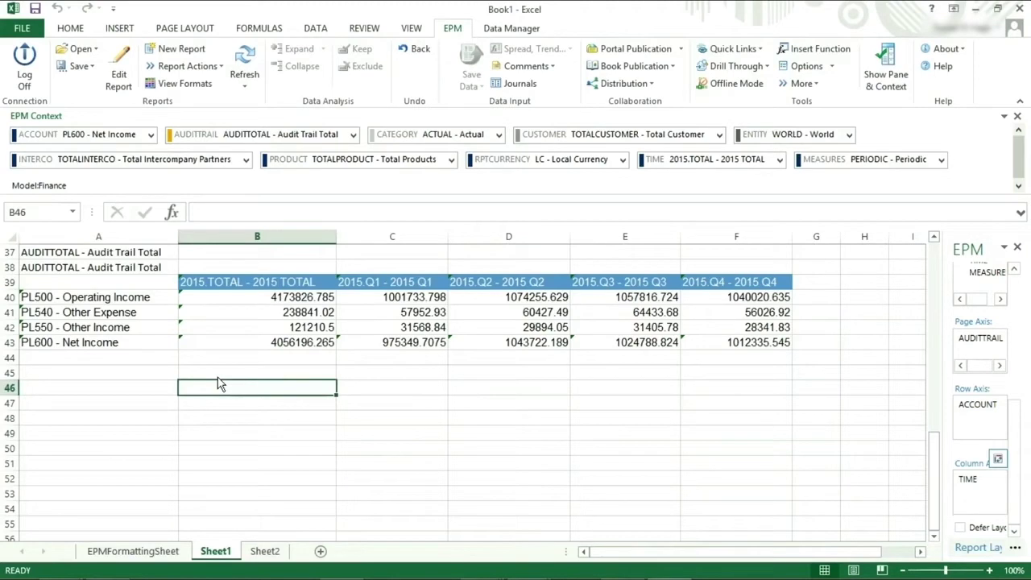
- Fill the row Default Format data cell F32 and header cell J32 red on EPMFormattingSheet
click(132, 551)
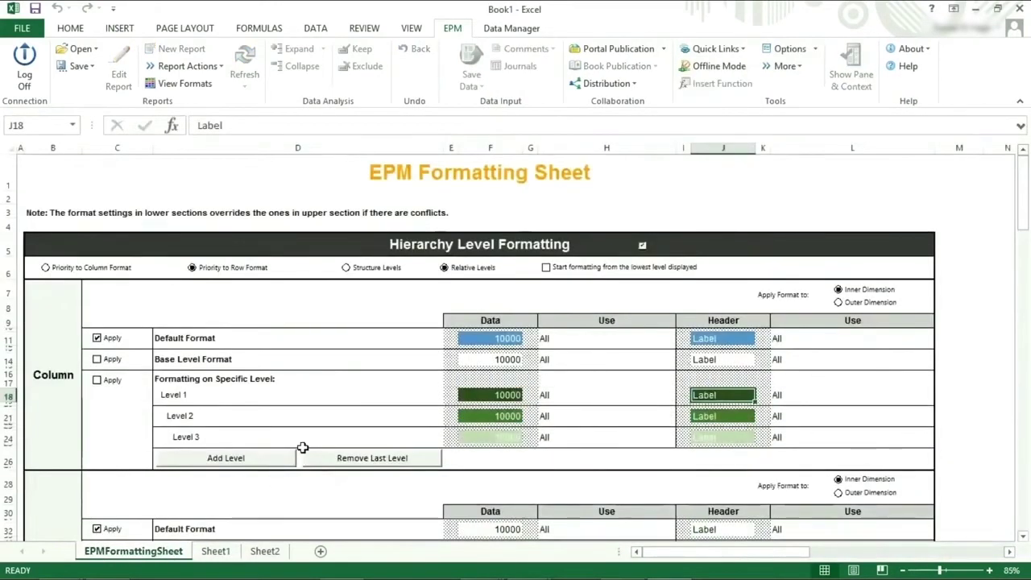
scroll(298, 449, down, 2)
click(471, 402)
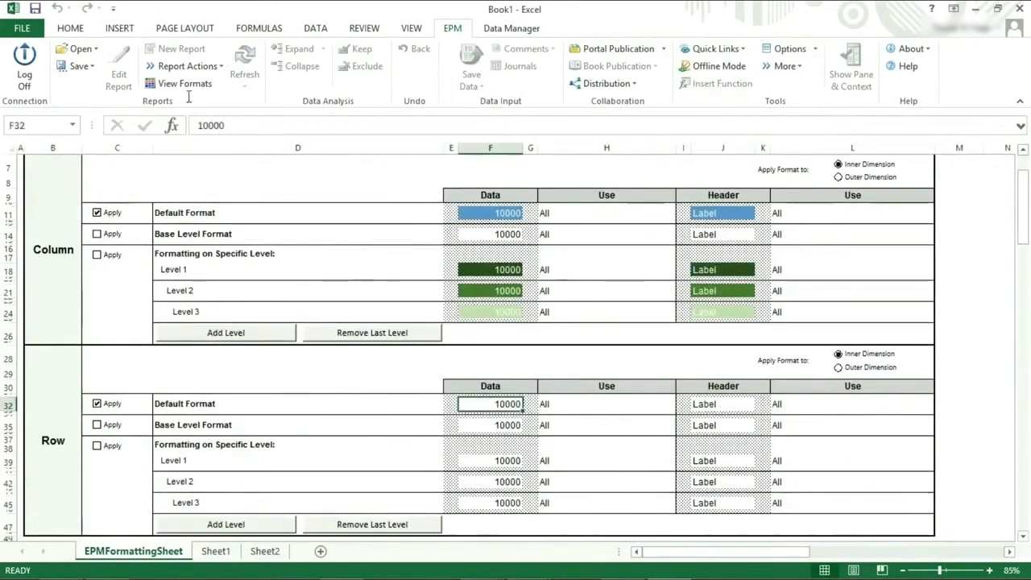
click(70, 29)
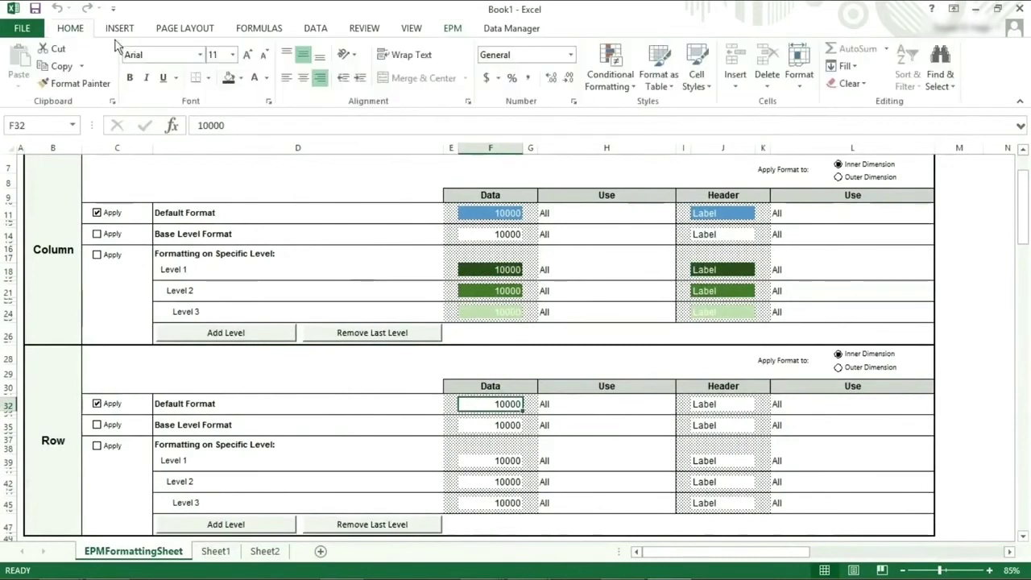
click(240, 79)
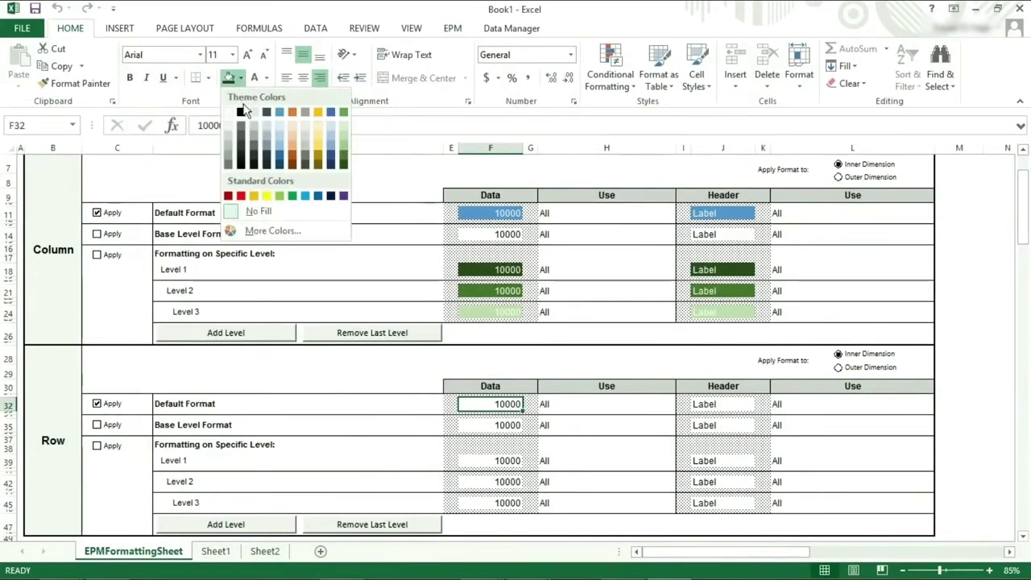
click(240, 196)
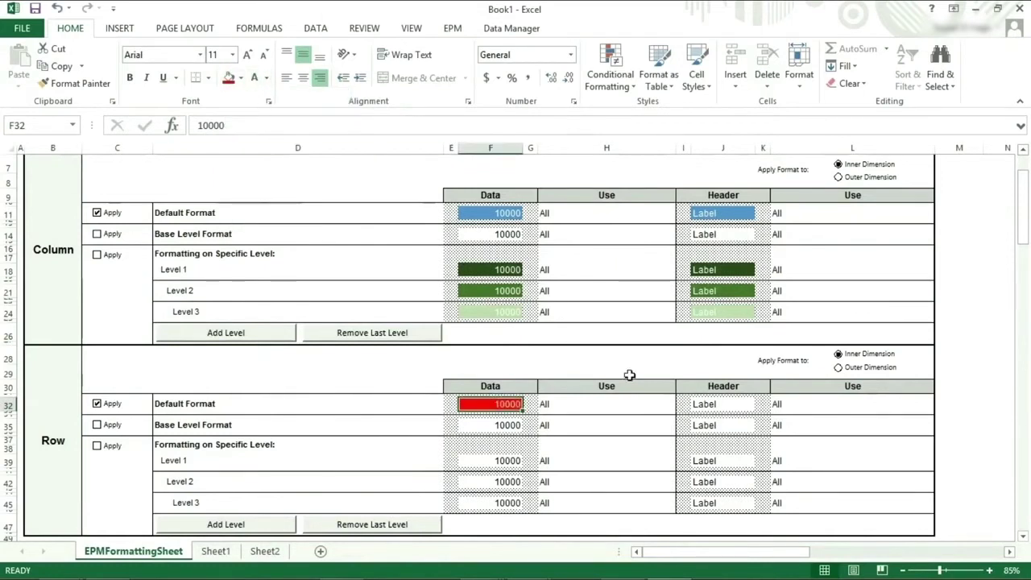
click(705, 404)
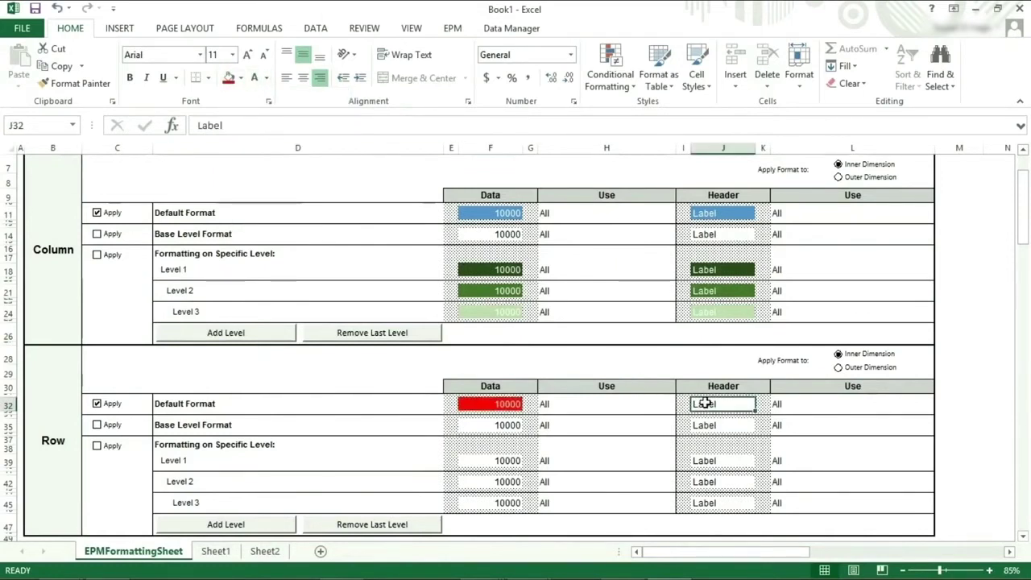
click(230, 79)
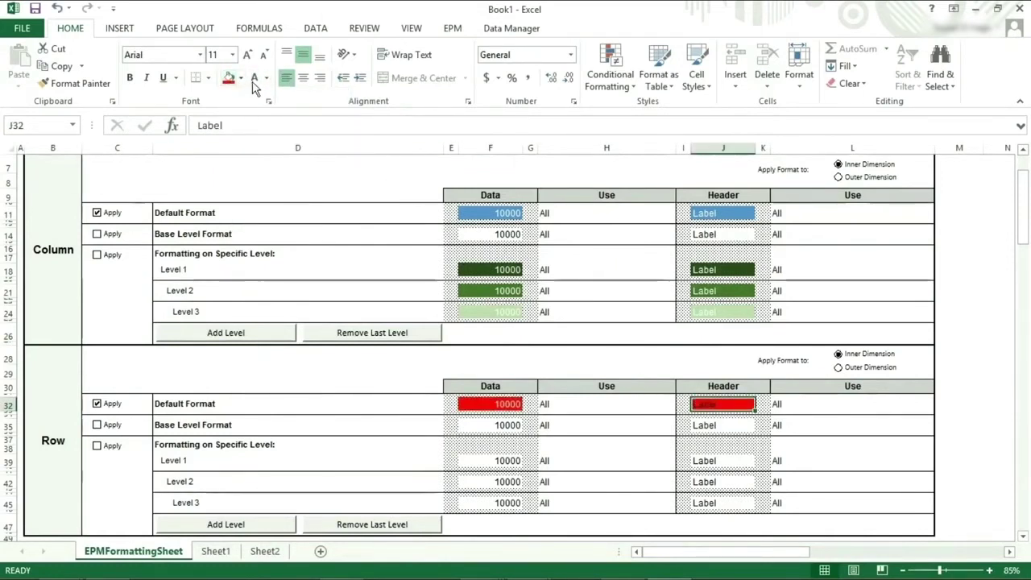
- Refresh the Sheet1 report so its account rows turn red
click(225, 553)
click(452, 28)
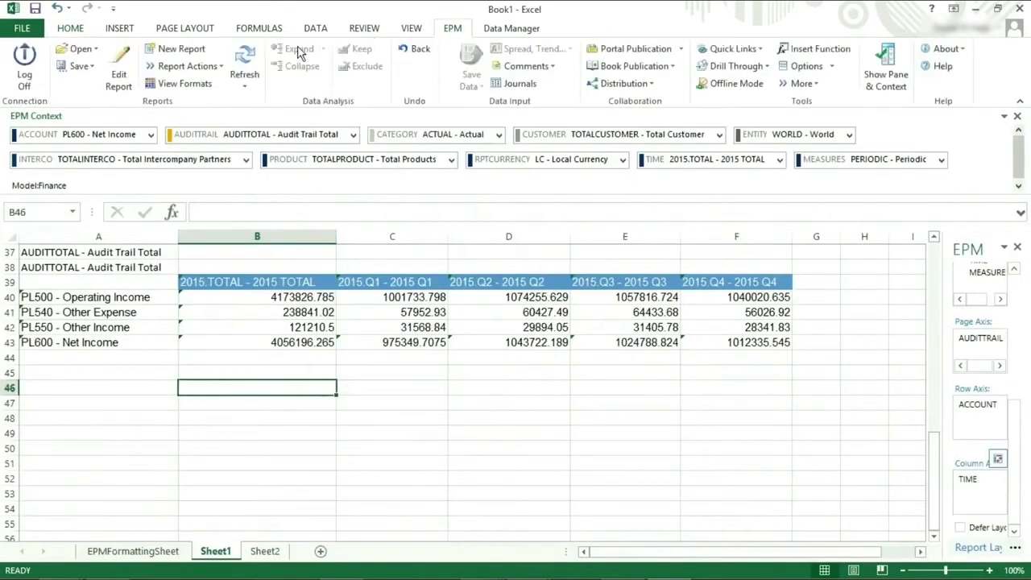
click(245, 56)
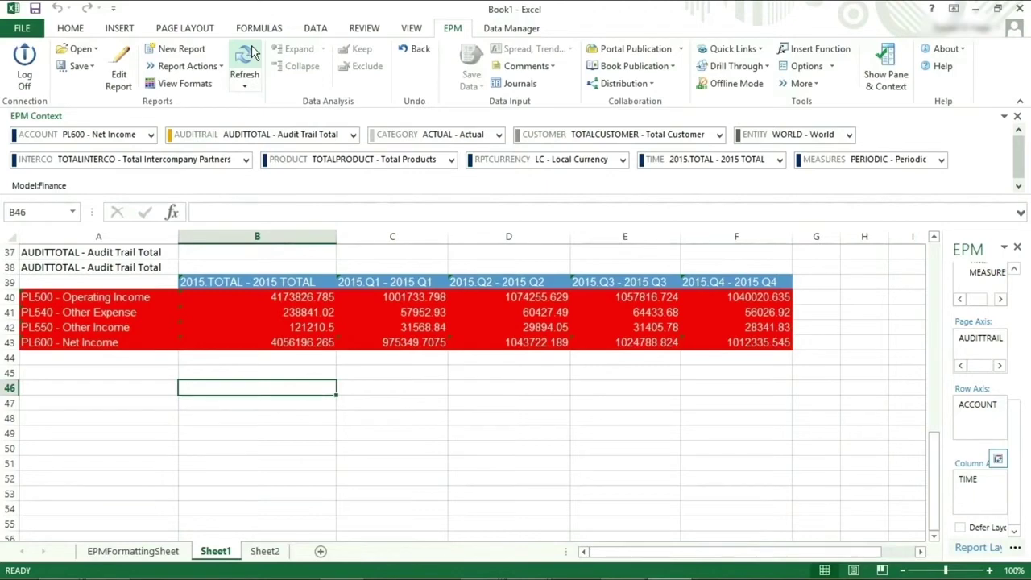
- Enable specific-level row formatting and fill the level 1–3 data samples dark, mid and light grey
click(145, 552)
click(98, 447)
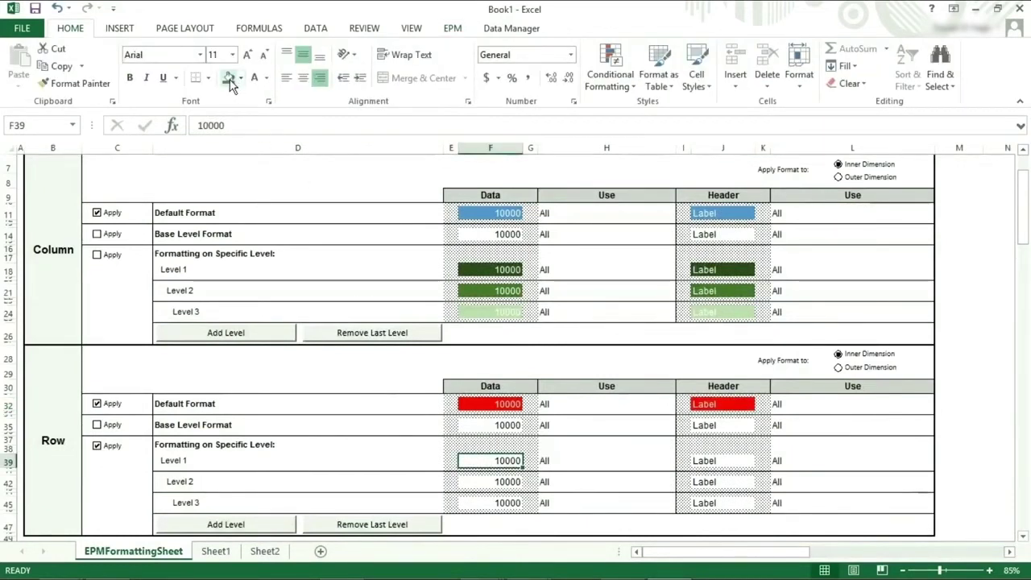
click(230, 78)
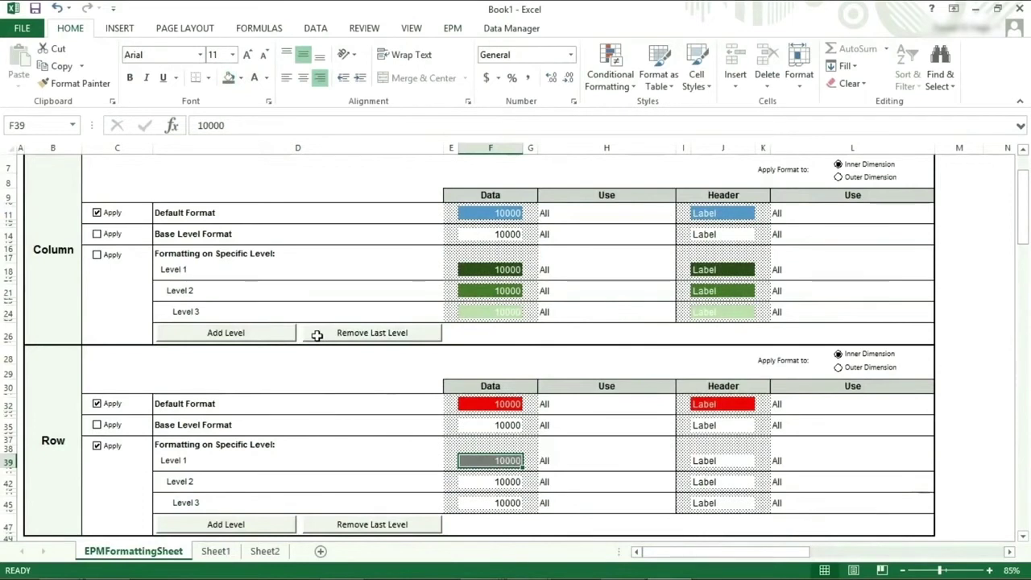
click(498, 482)
click(240, 78)
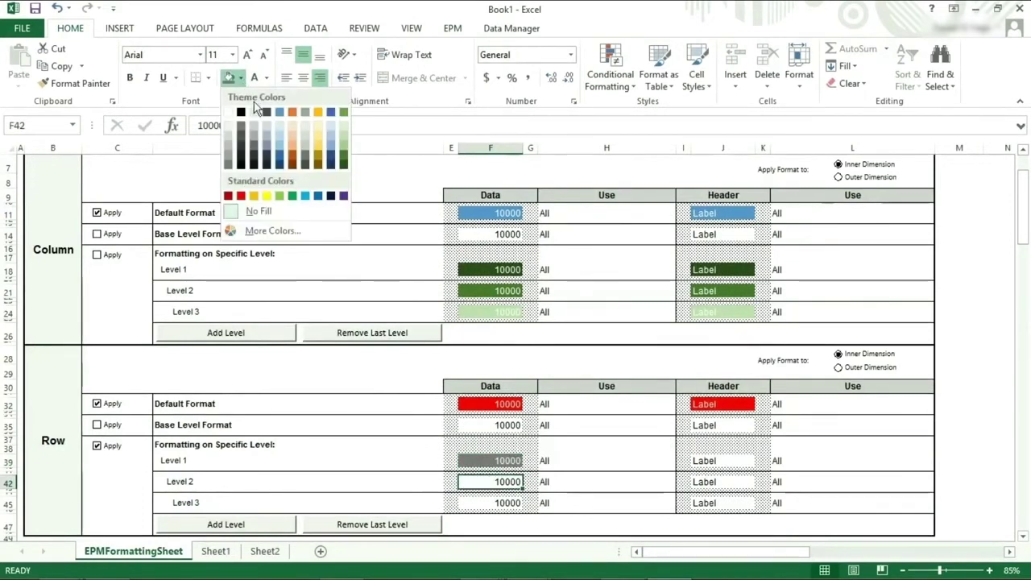
click(231, 158)
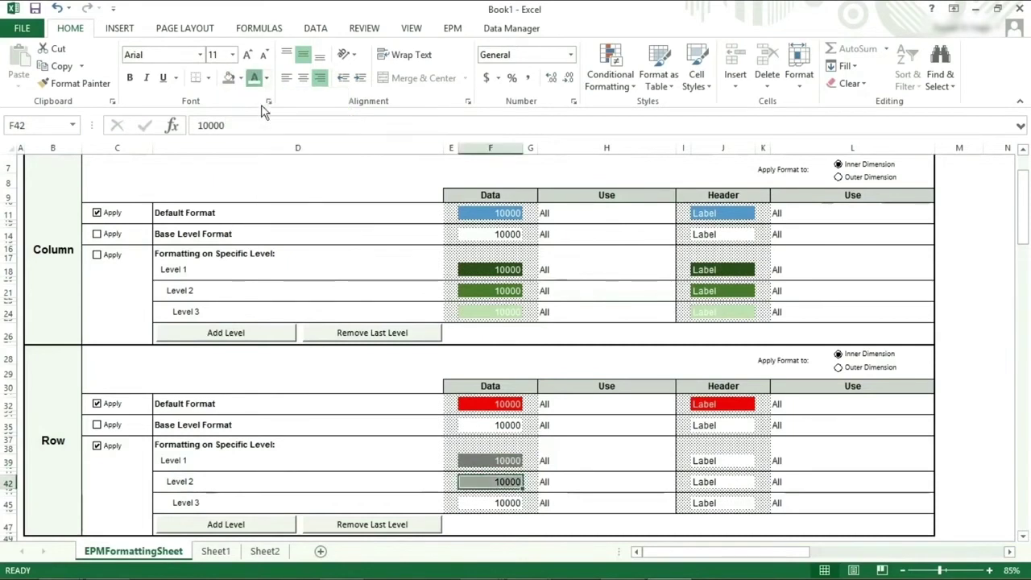
click(488, 502)
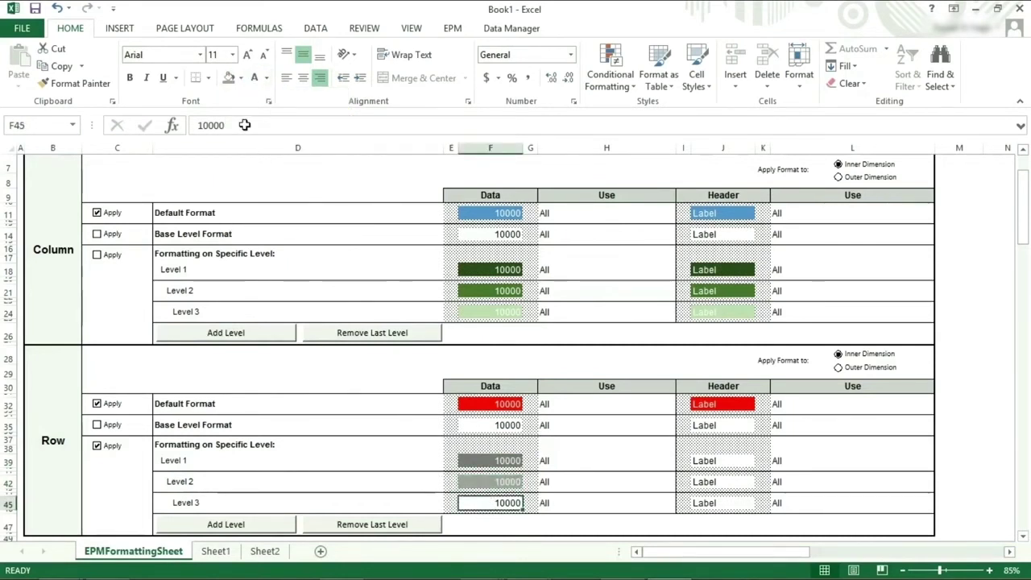
click(240, 77)
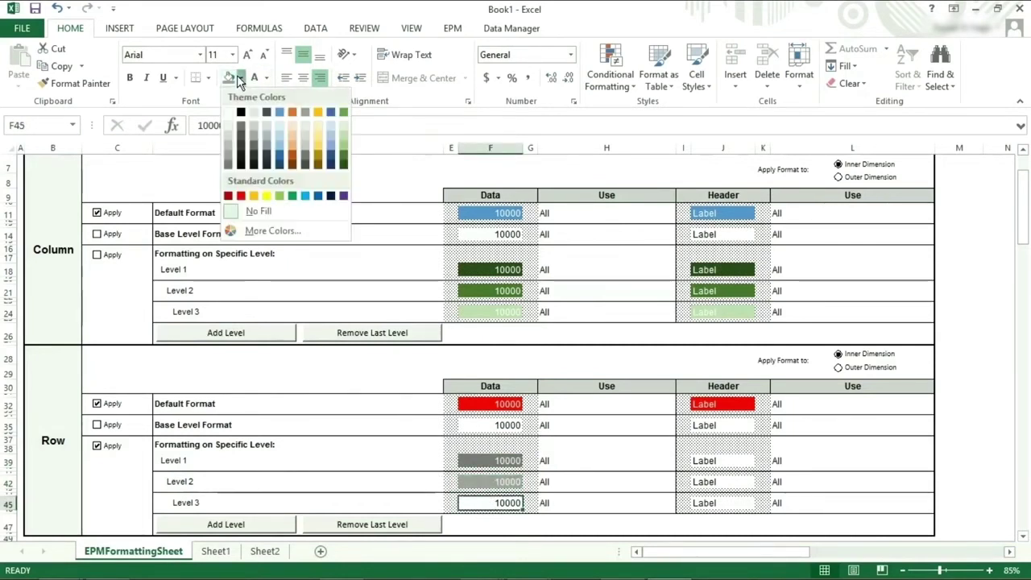
click(228, 148)
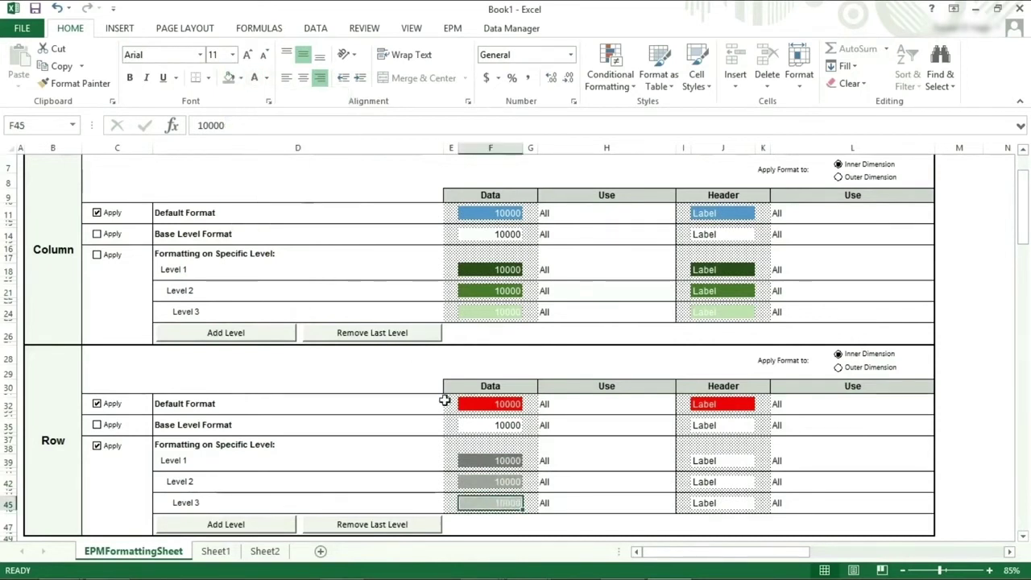
- Copy the grey level formats from the data samples onto the header samples J39:J45 with Format Painter
drag(488, 460, 489, 506)
click(78, 83)
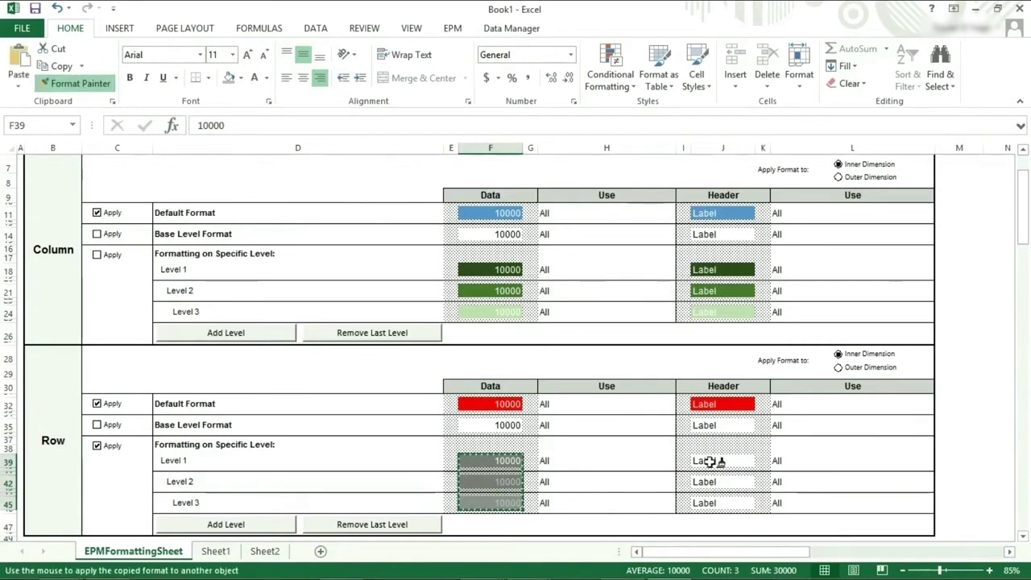
drag(709, 461, 713, 505)
click(585, 449)
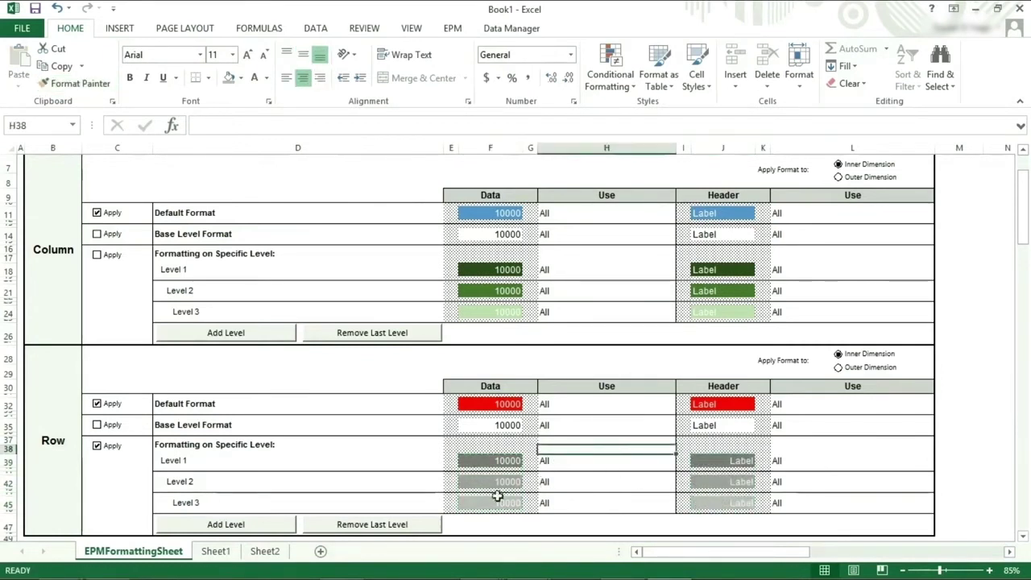
- Refresh the Sheet1 report so it picks up the grey level formats
click(215, 551)
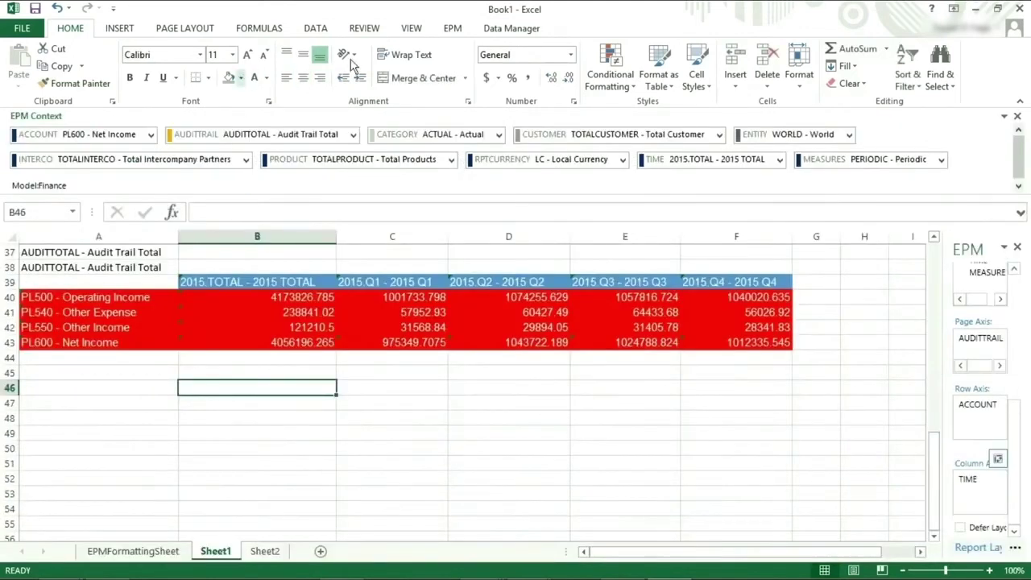
click(439, 33)
click(245, 59)
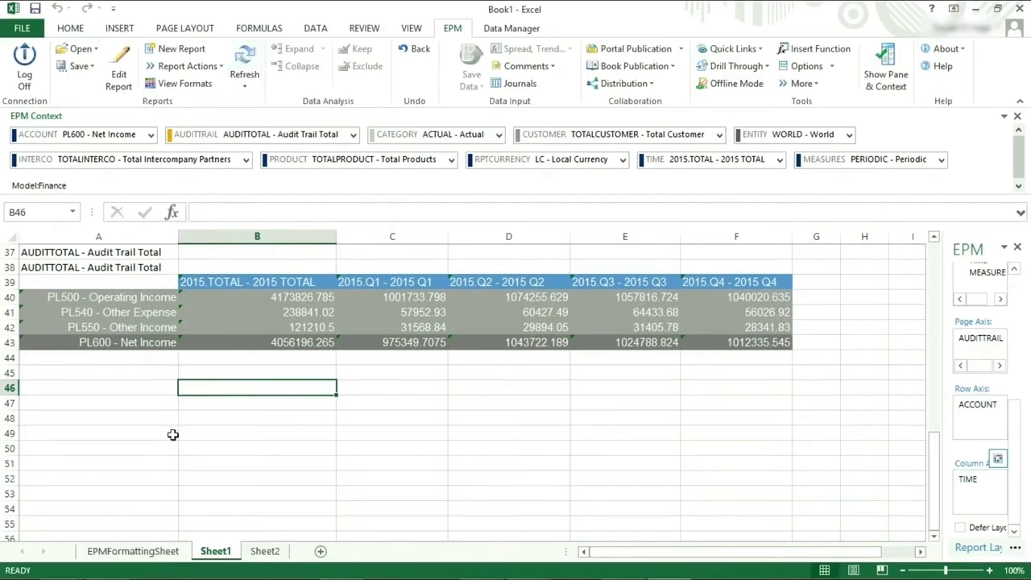
- Give column formatting priority over row formatting and refresh the Sheet1 report
click(160, 554)
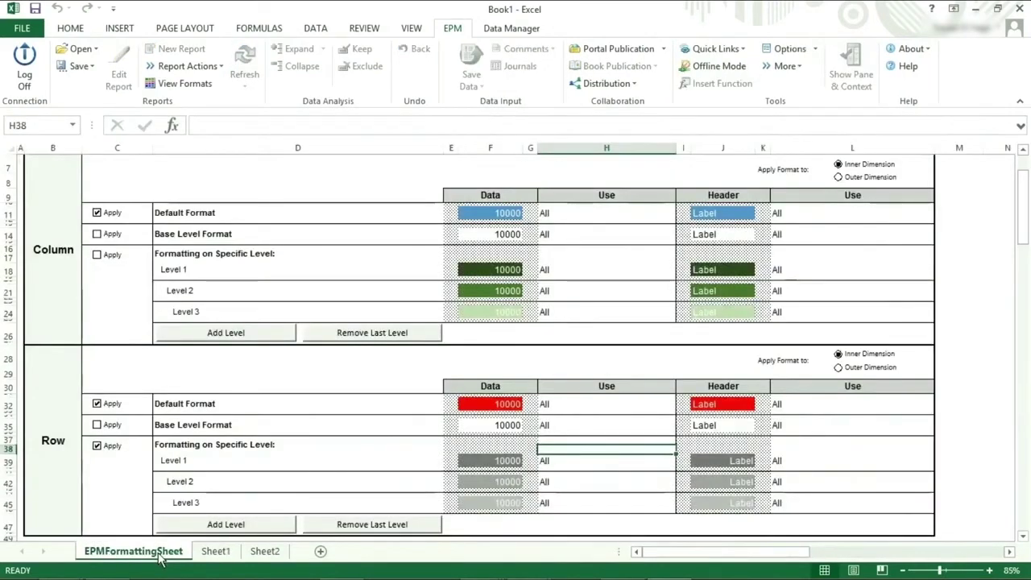
scroll(180, 416, up, 1)
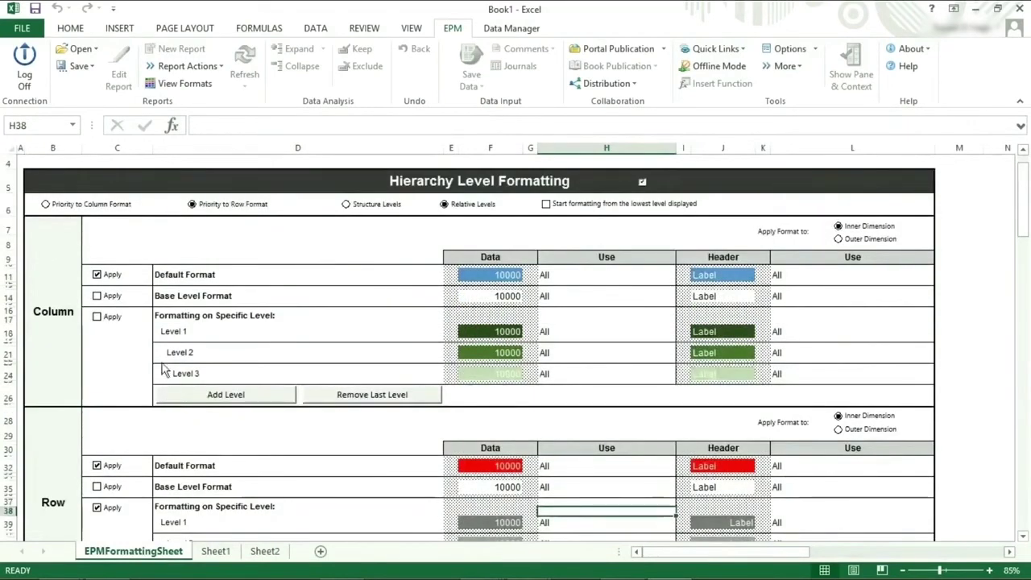
click(81, 208)
click(216, 554)
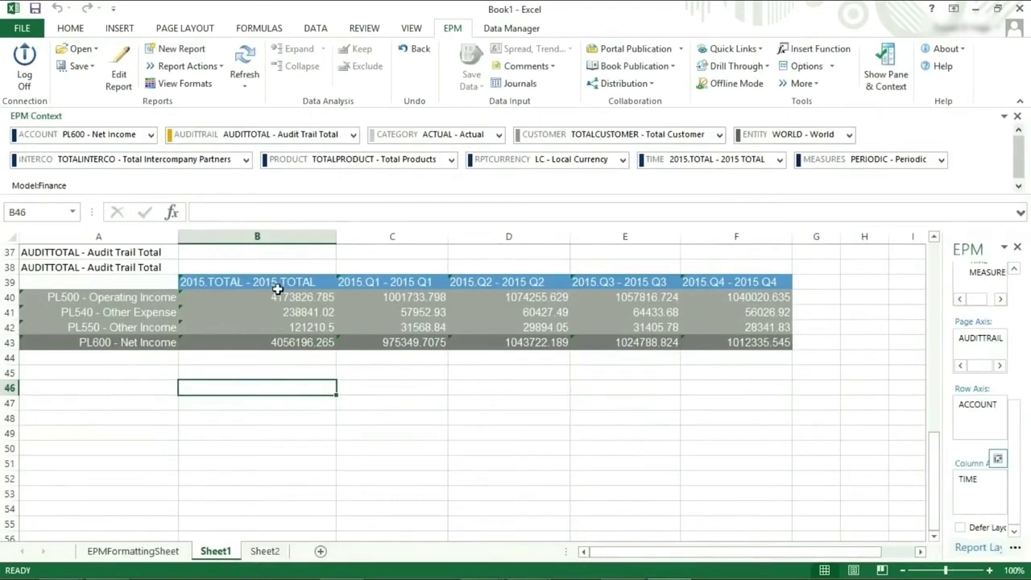
click(245, 63)
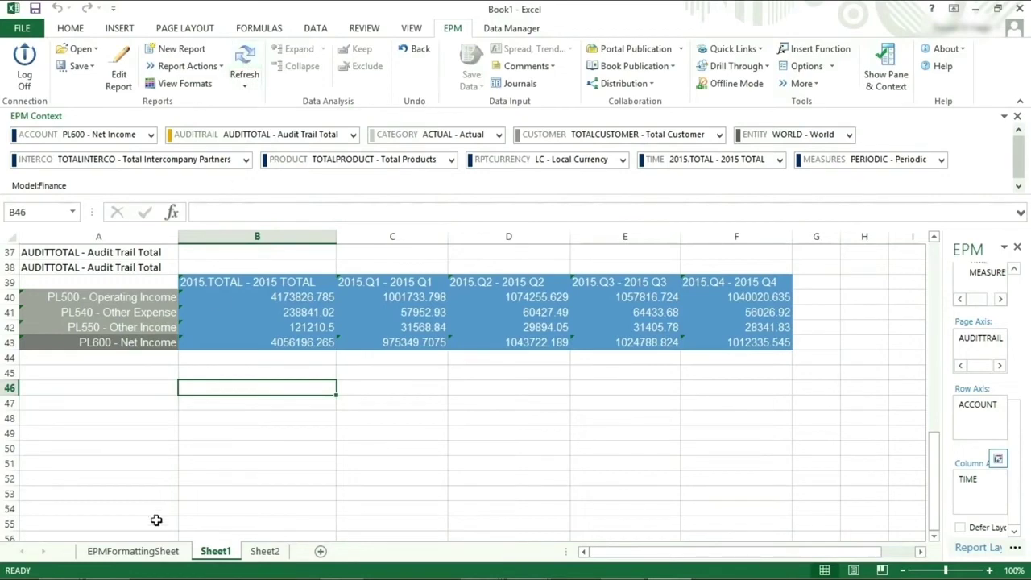
- Refresh the report again and inspect the green 2015 Total and quarterly columns
click(165, 553)
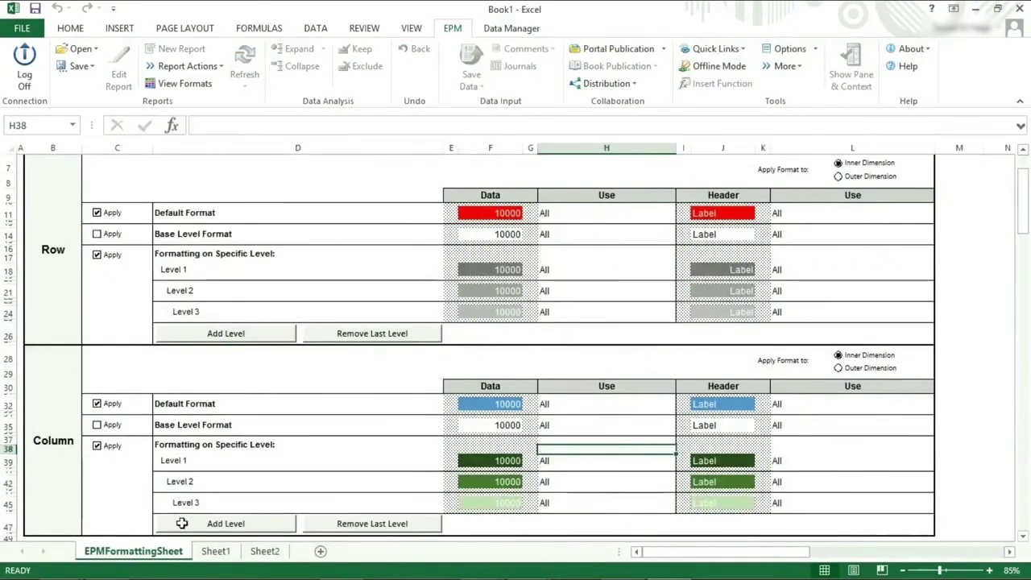
click(215, 552)
click(246, 65)
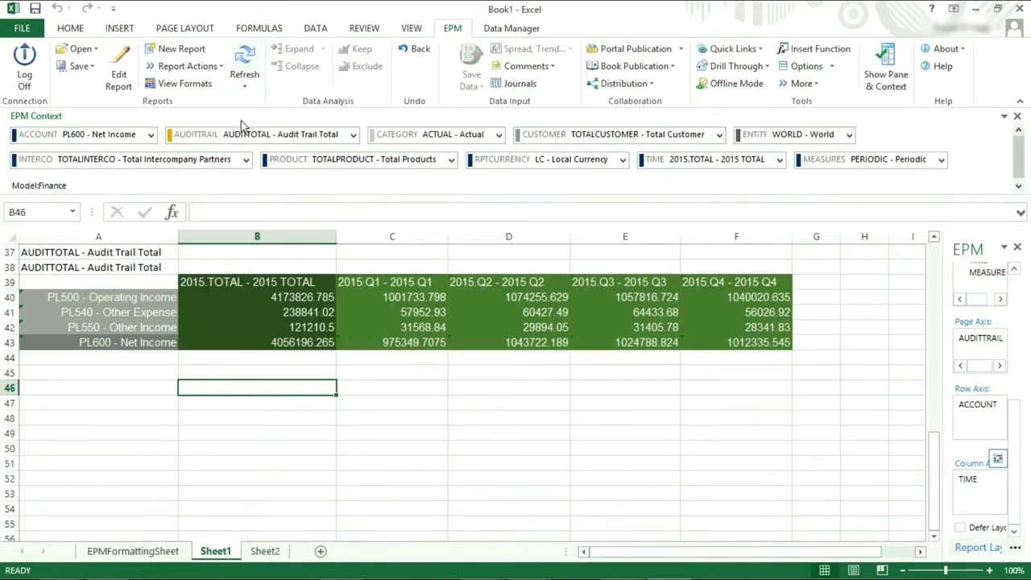
drag(278, 284, 272, 341)
drag(357, 286, 701, 342)
click(367, 407)
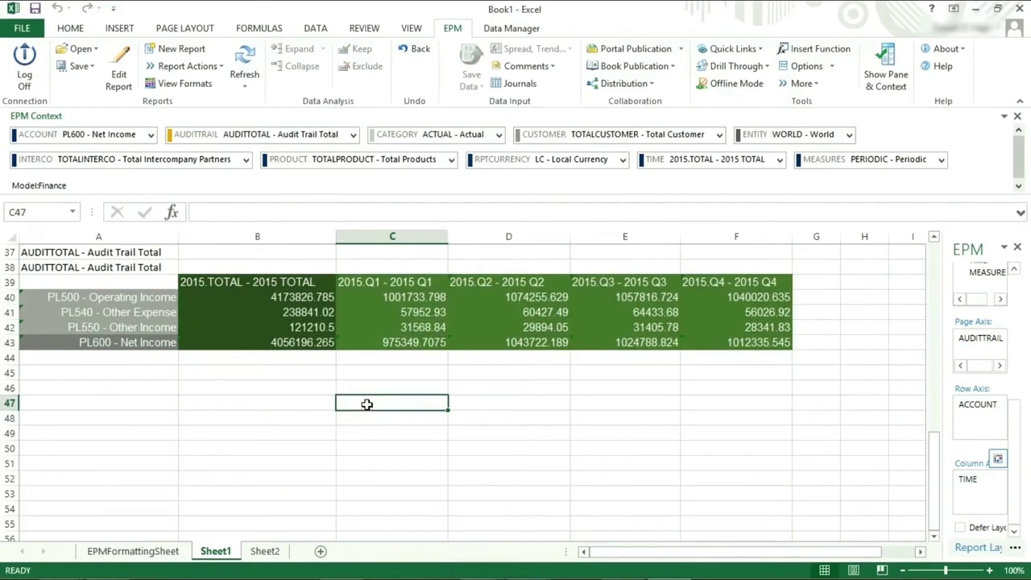
- Enable Dimension Member/Property Formatting with Priority to Row Format and begin adding a member
click(172, 551)
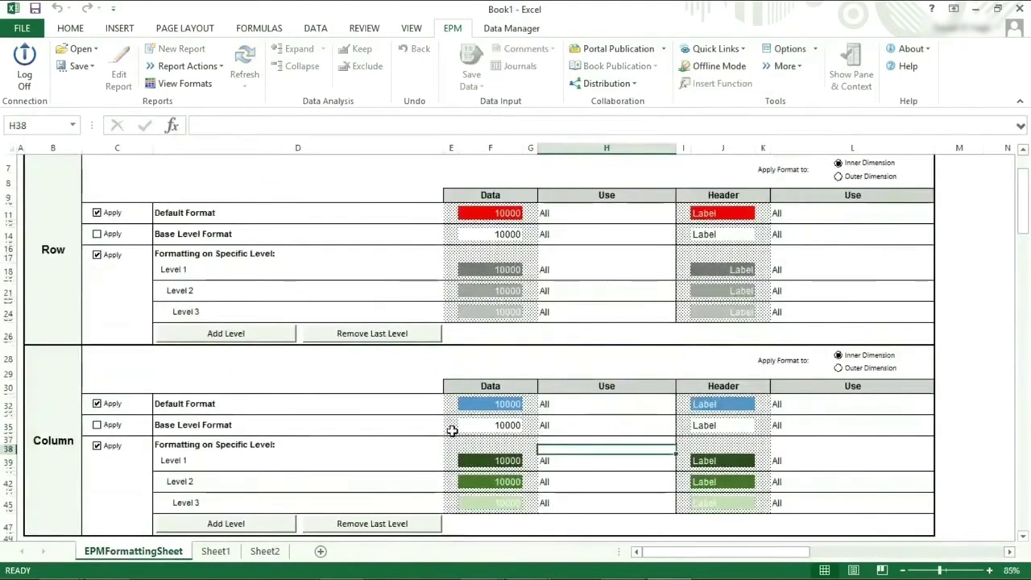
scroll(452, 431, down, 10)
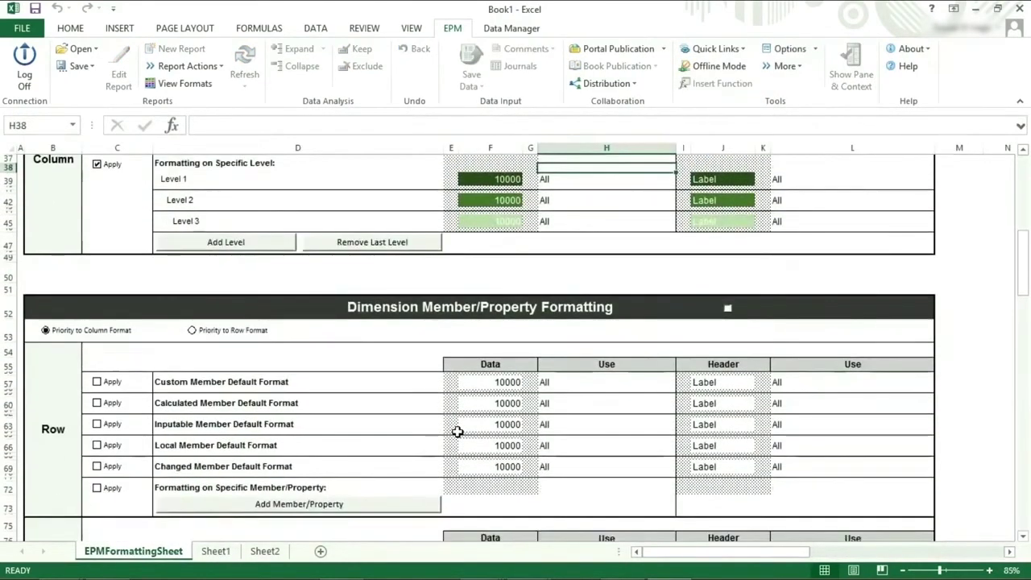
scroll(457, 432, down, 4)
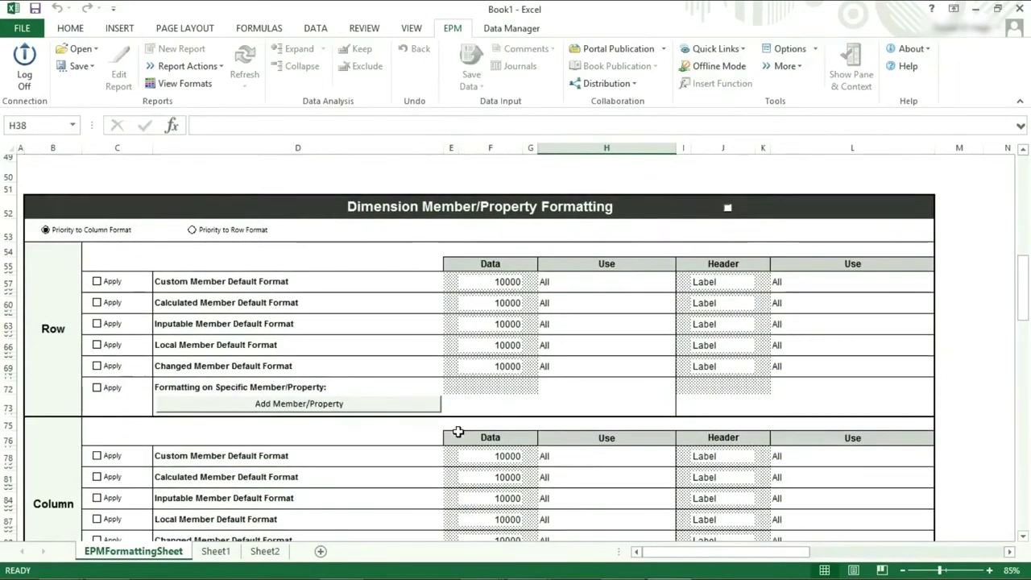
scroll(457, 432, down, 1)
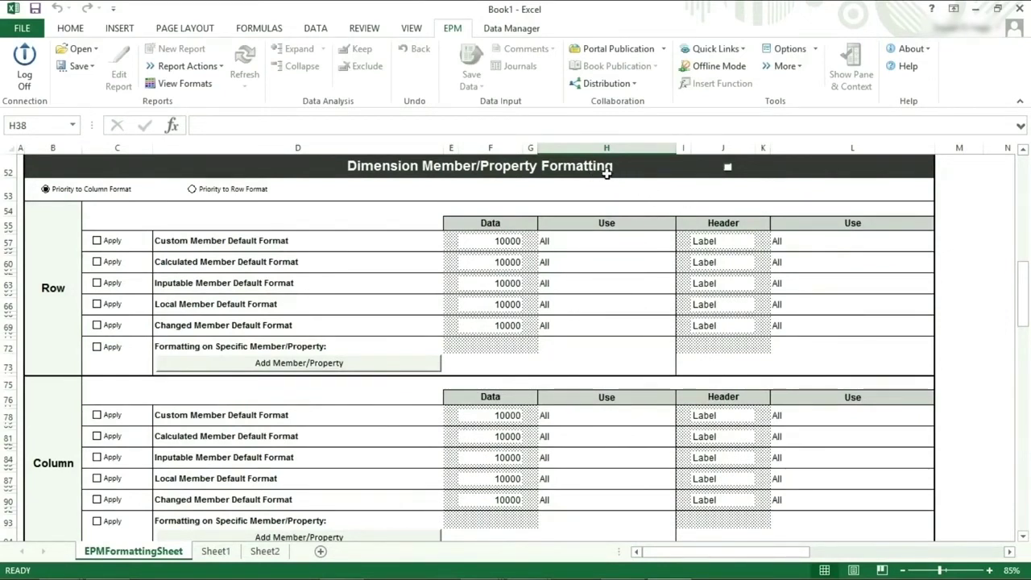
click(728, 169)
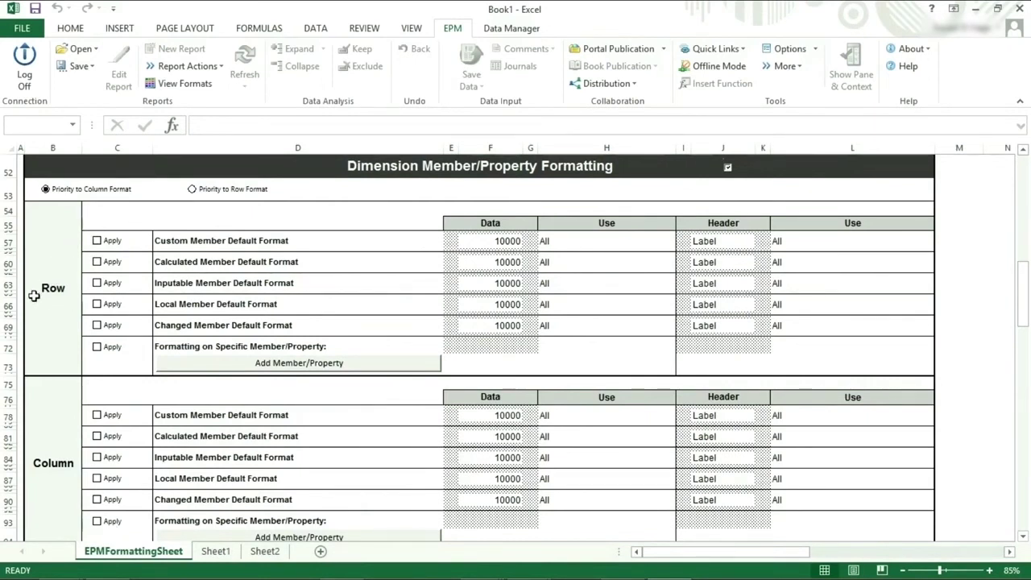
click(192, 188)
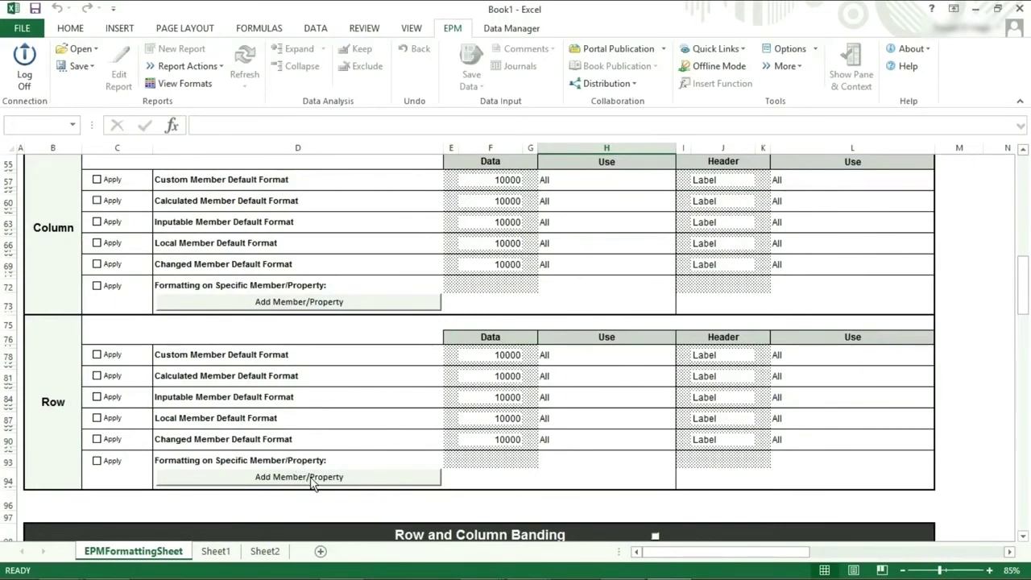
click(312, 480)
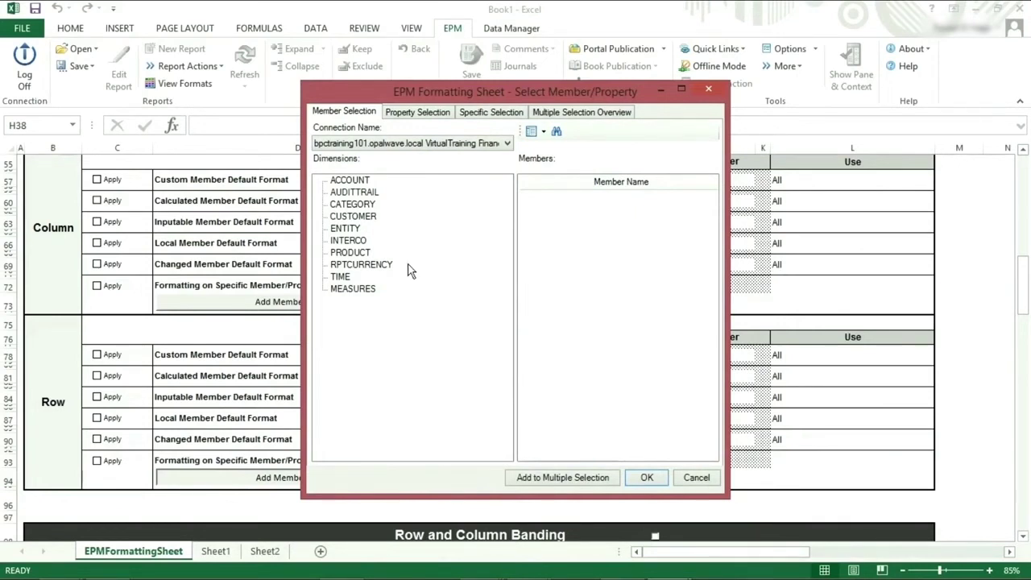
- Search the ACCOUNT dimension for 'operating income' and add Operating Income as the formatted member
click(354, 180)
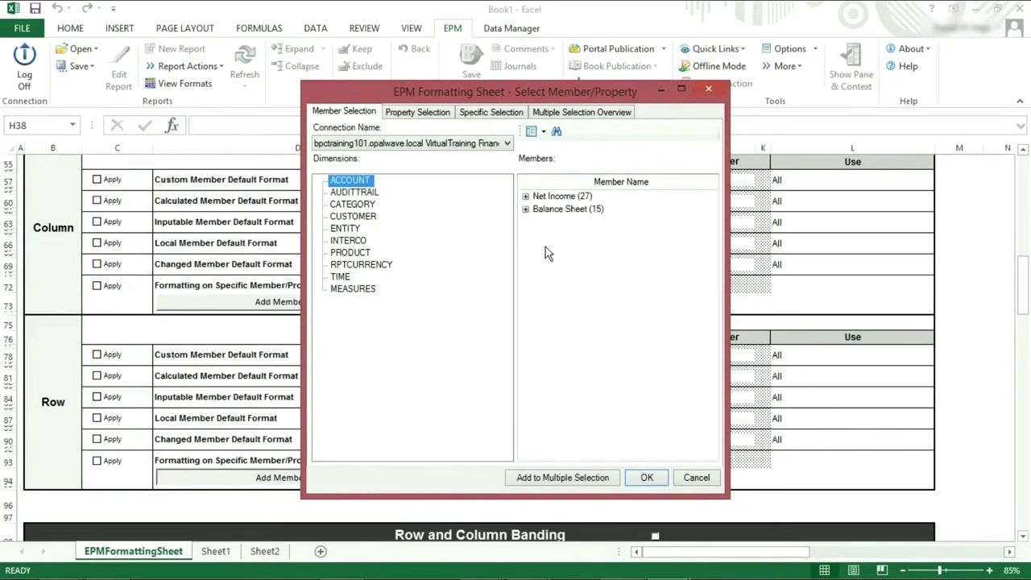
click(556, 131)
text(operating income)
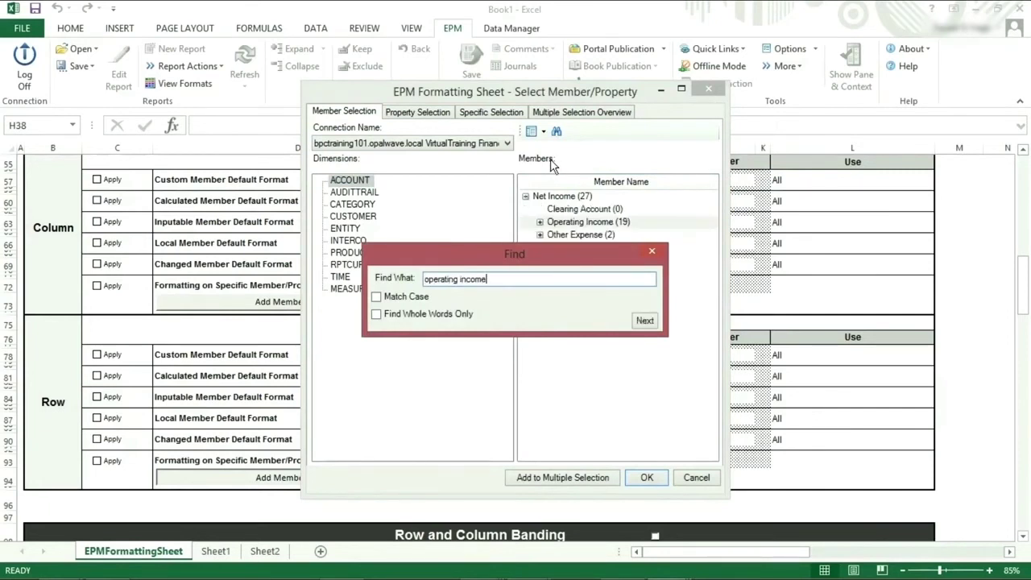
click(653, 250)
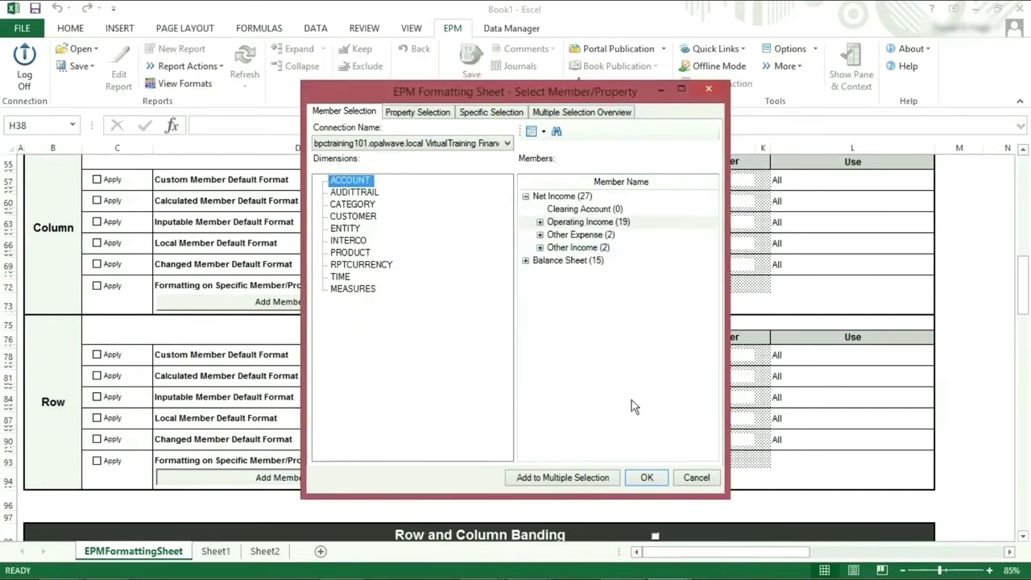
click(597, 222)
click(647, 478)
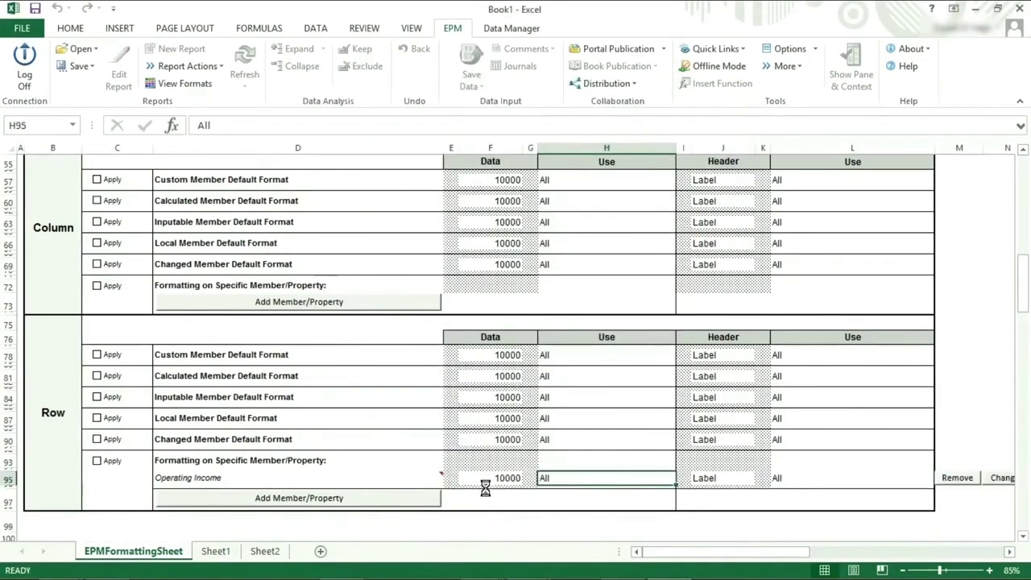
- Apply the Operating Income format and fill its data sample F95 and header sample J95 red
click(342, 475)
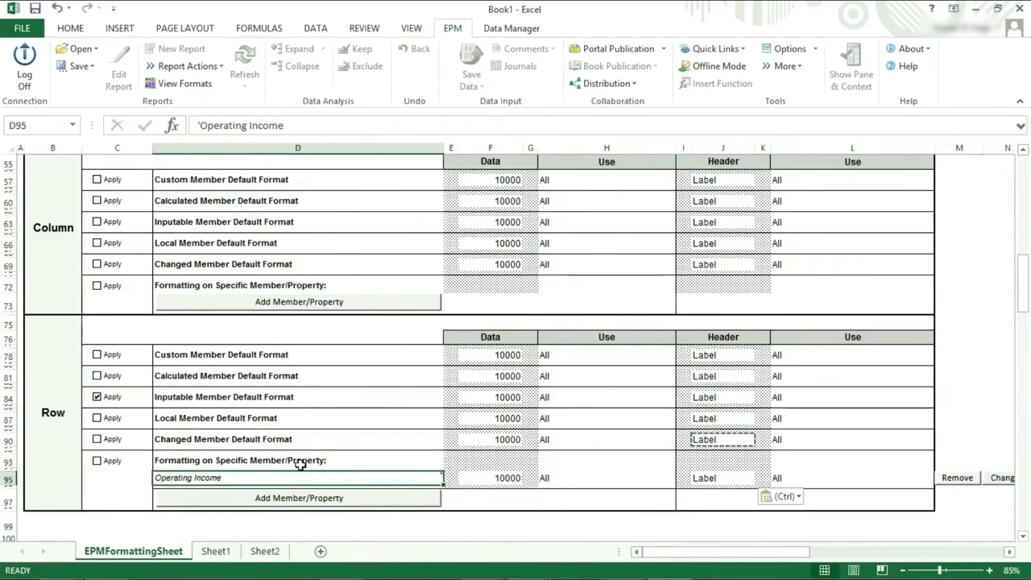
click(97, 462)
click(494, 480)
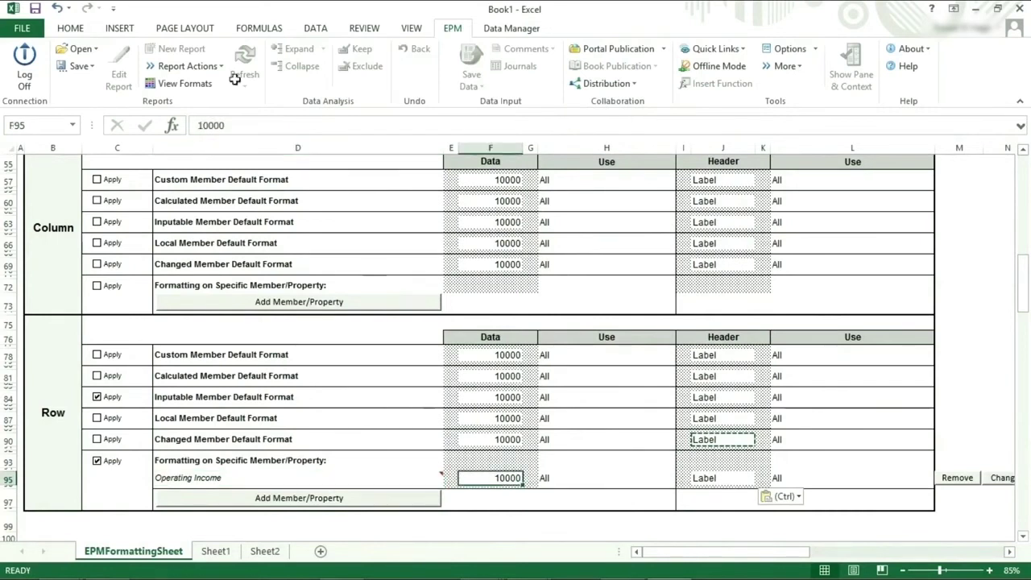
click(79, 29)
click(232, 80)
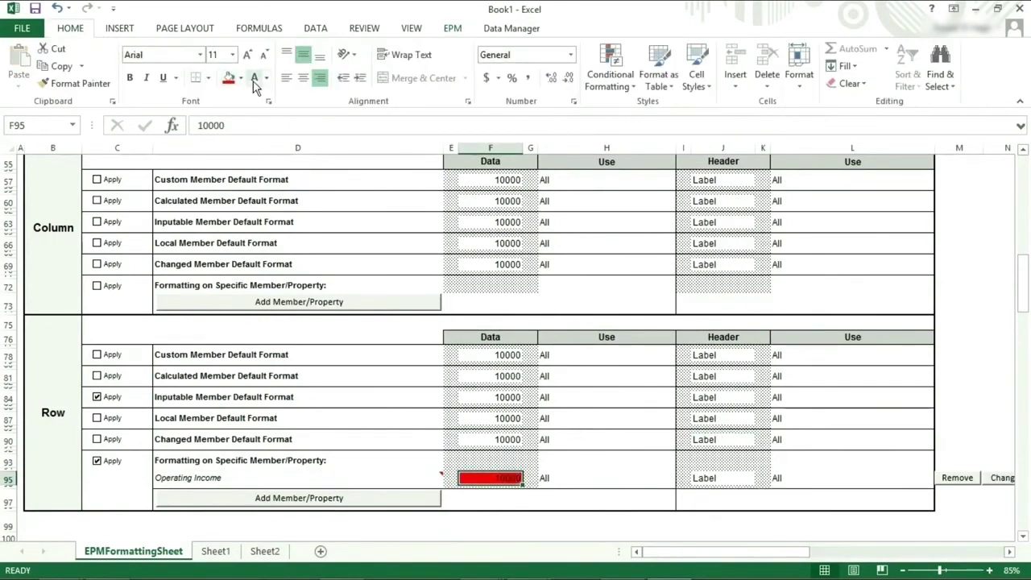
click(707, 476)
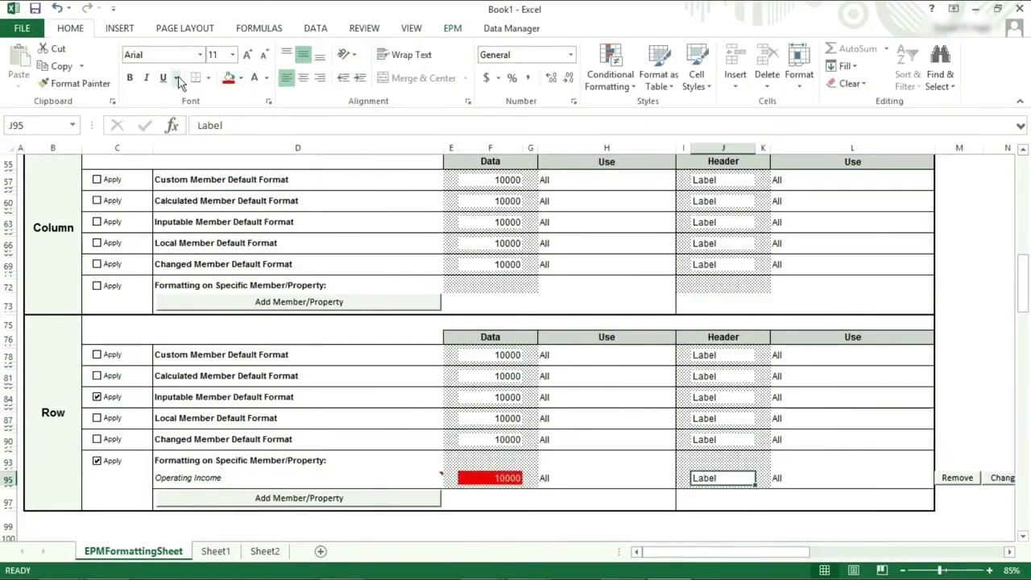
click(228, 78)
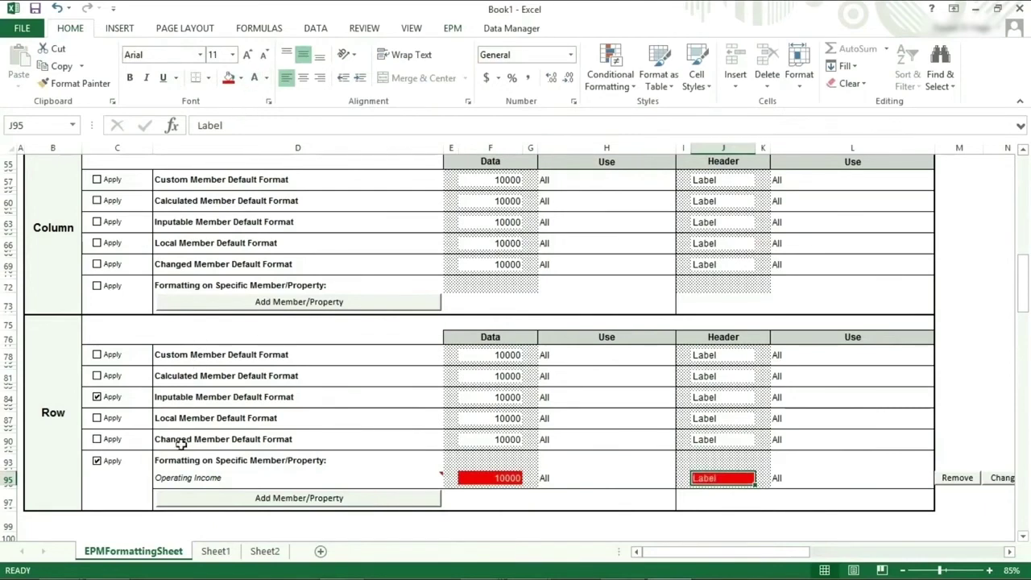
- Refresh the Sheet1 report to show the red Operating Income row
click(215, 555)
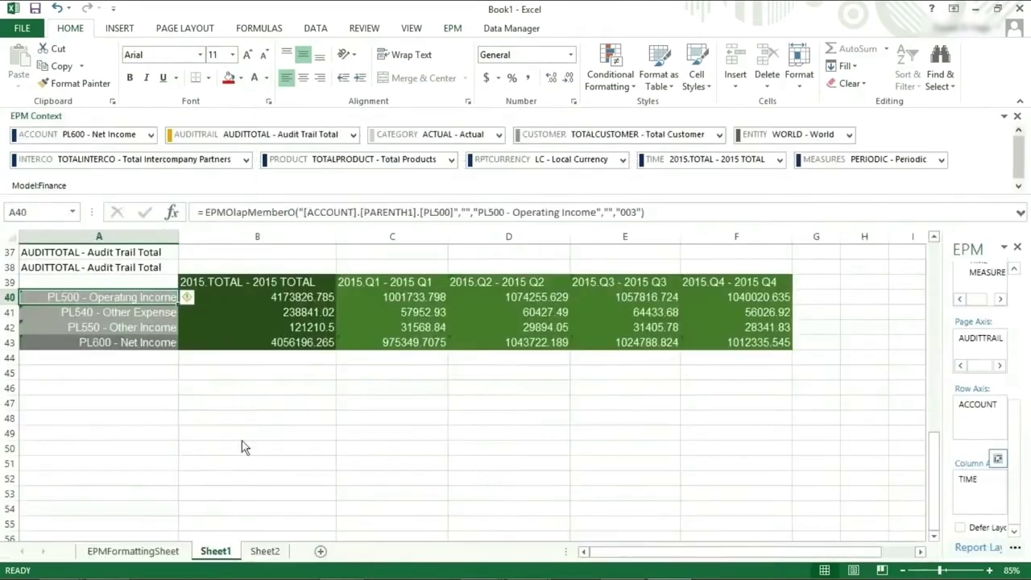
click(456, 30)
click(242, 61)
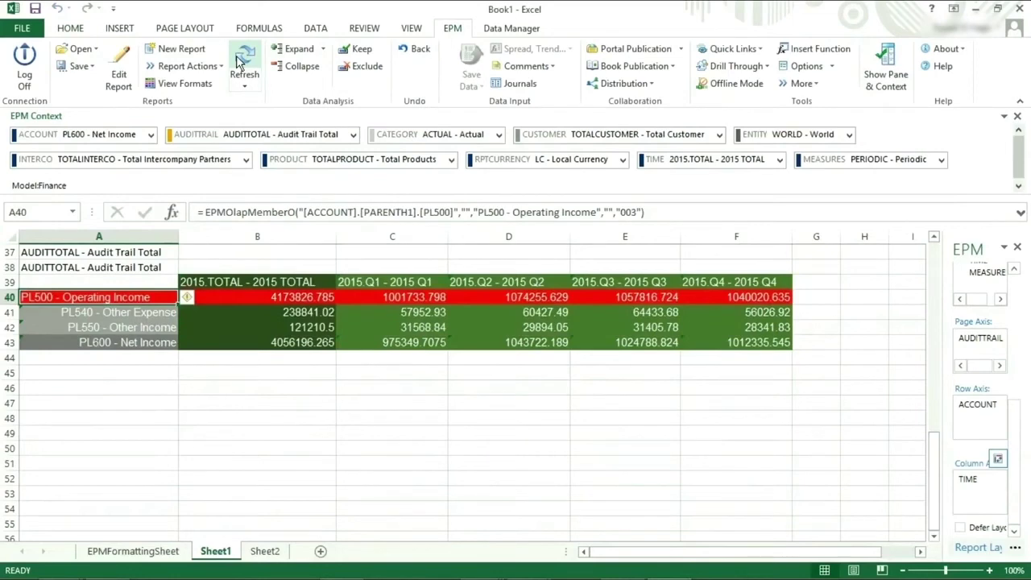
- Turn on Row and Column Banding with row banding taking priority
click(134, 552)
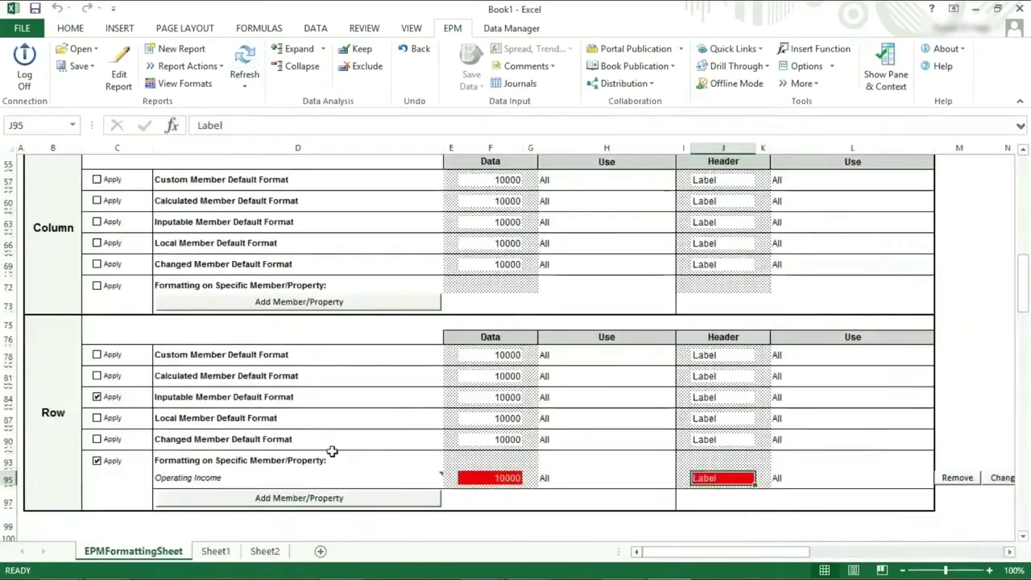
scroll(402, 409, down, 4)
scroll(411, 403, down, 4)
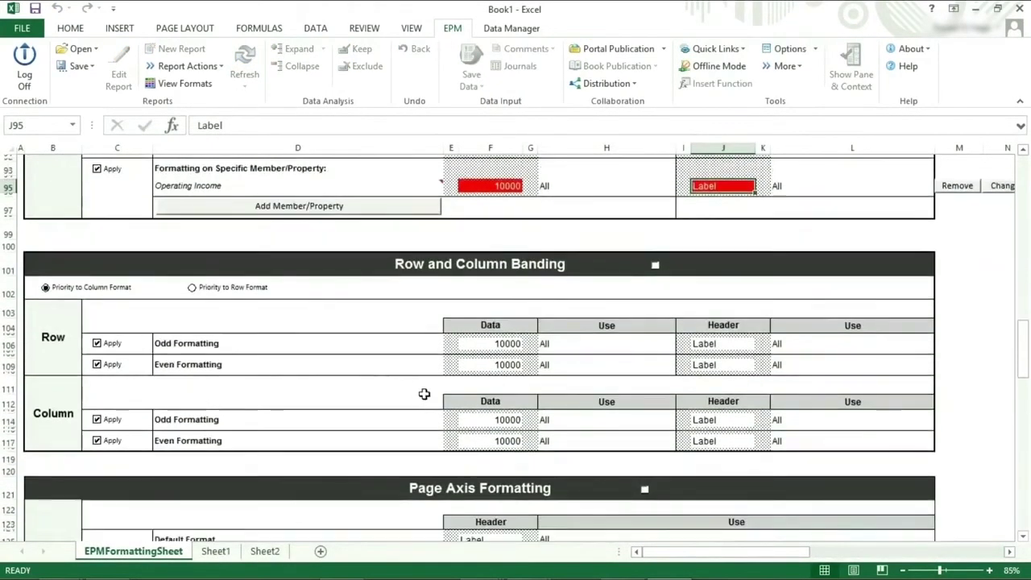
scroll(438, 380, up, 1)
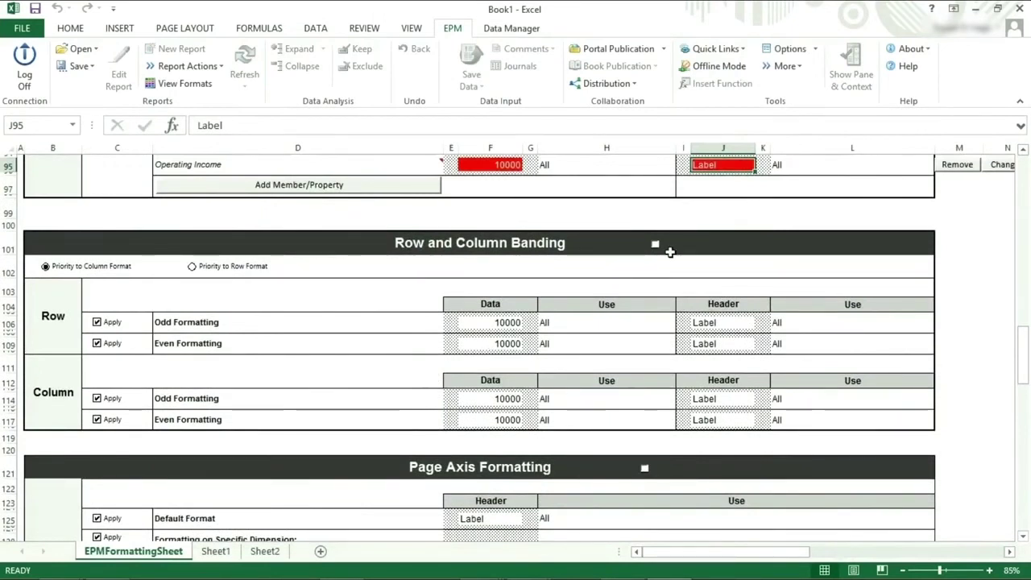
click(656, 245)
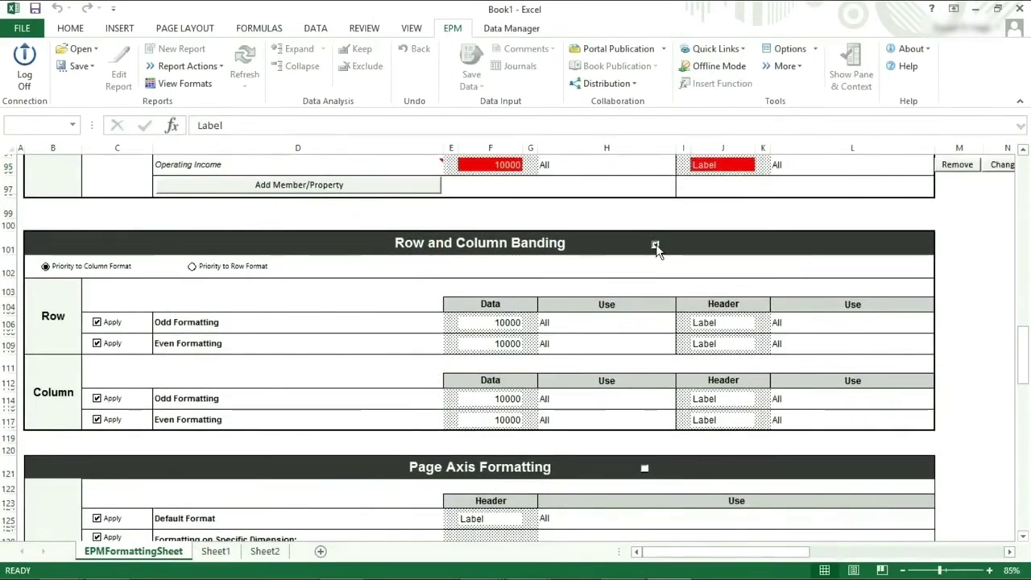
click(205, 273)
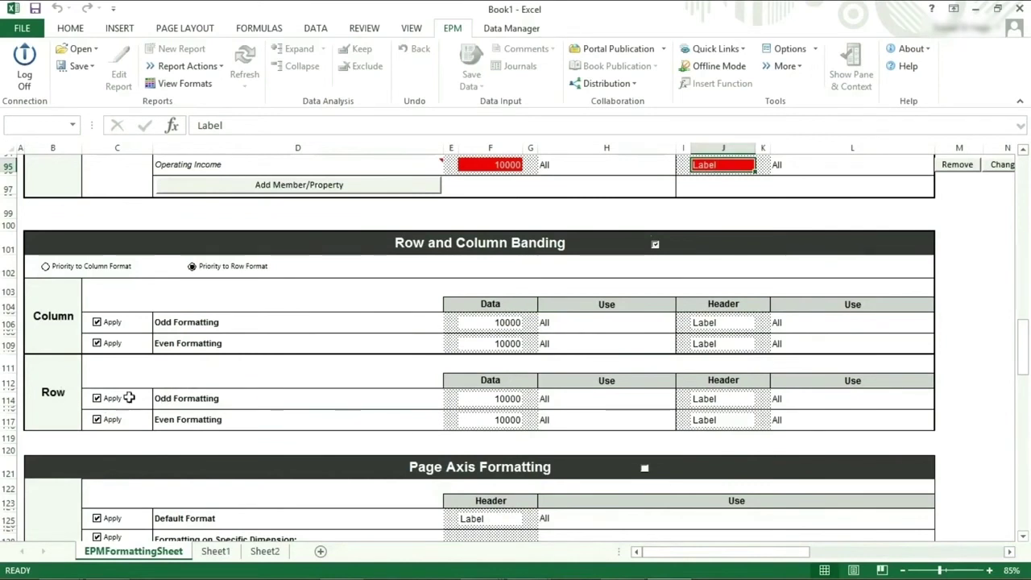
- Format the odd-row data sample F114 with yellow fill and bold, light-coloured text
click(466, 398)
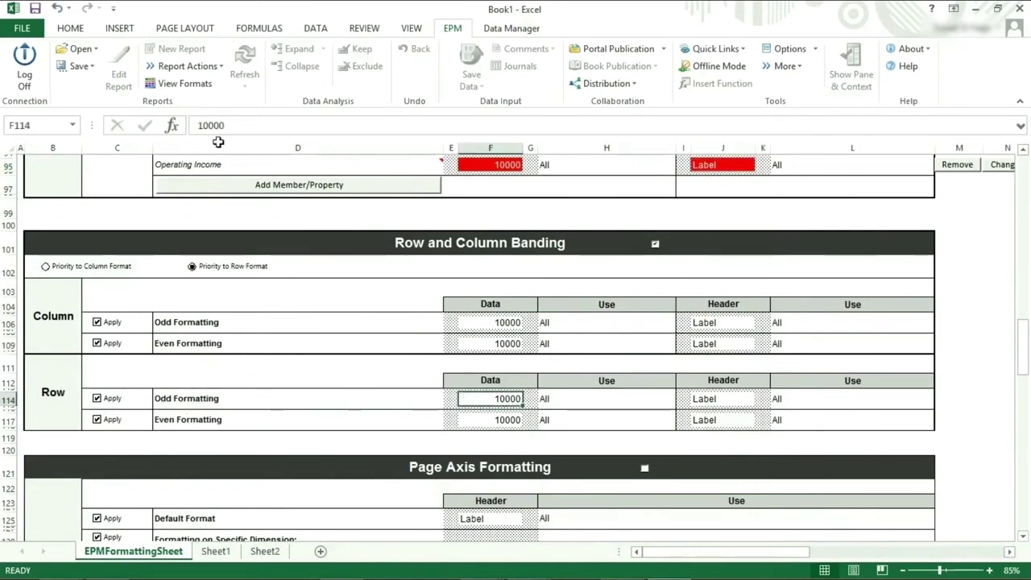
click(74, 28)
click(241, 77)
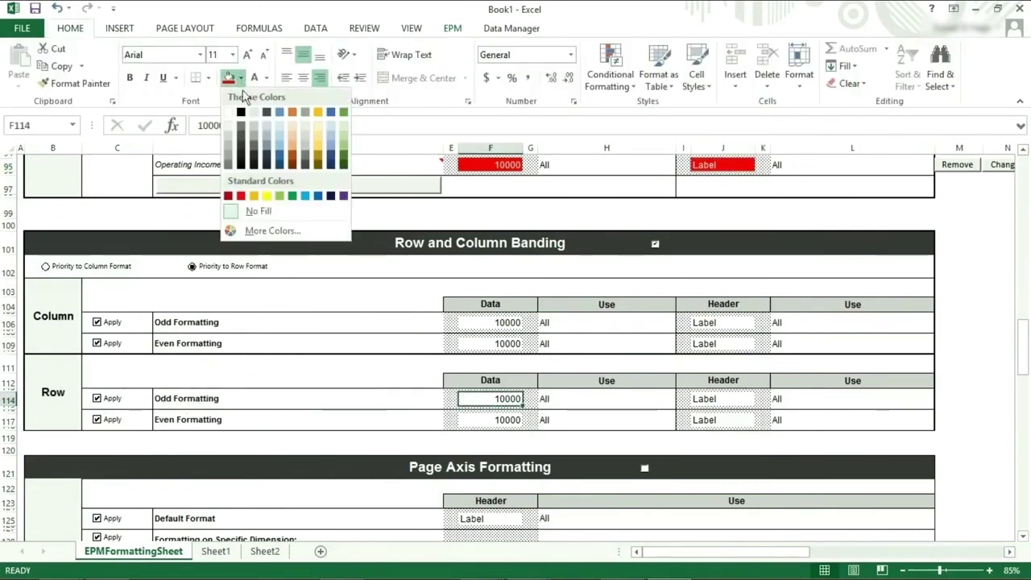
click(267, 195)
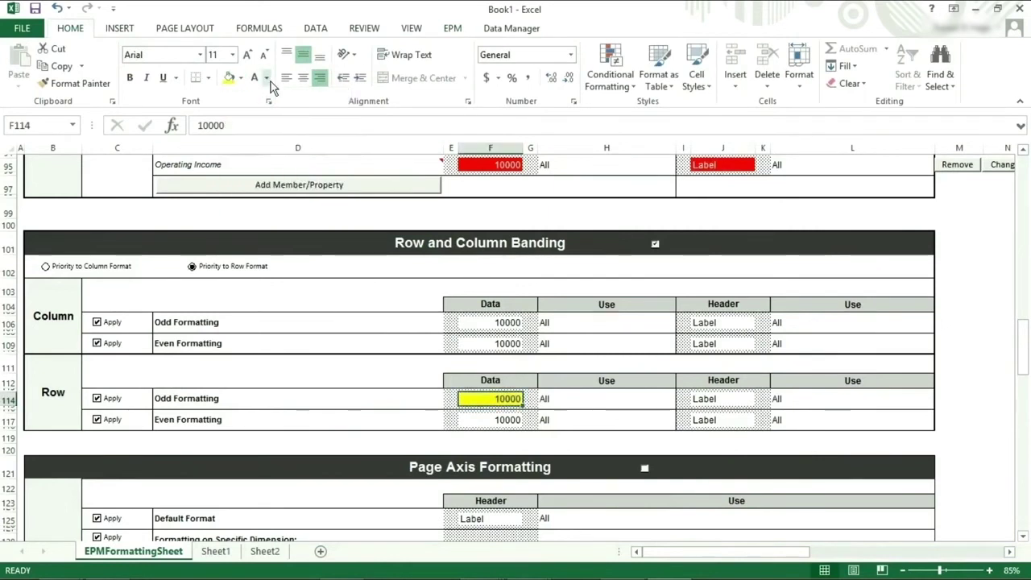
click(271, 82)
click(352, 131)
click(131, 77)
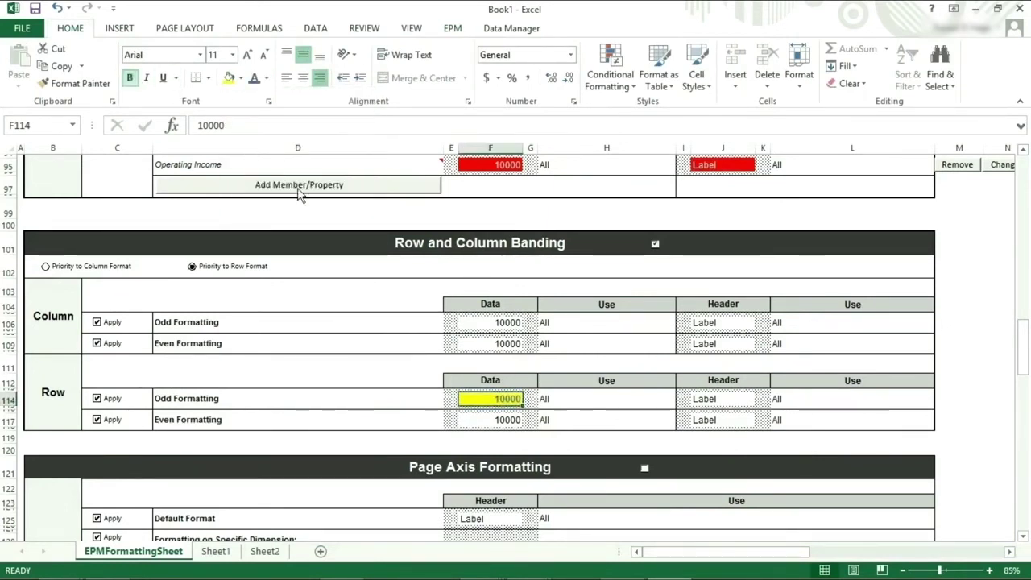
- Give the odd-row header sample J114 yellow fill and bold, light-coloured text
click(701, 398)
click(254, 77)
click(229, 77)
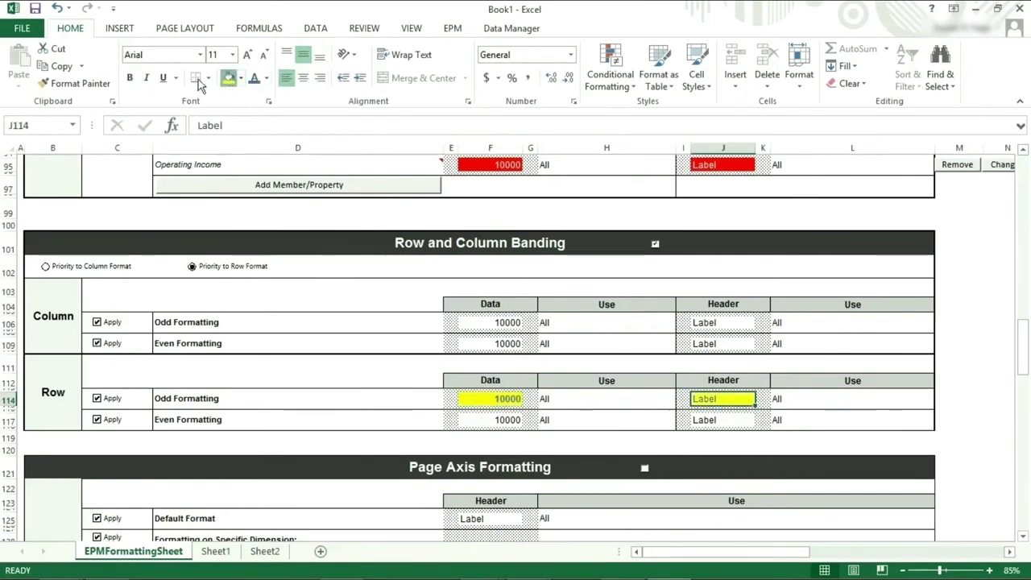
click(130, 77)
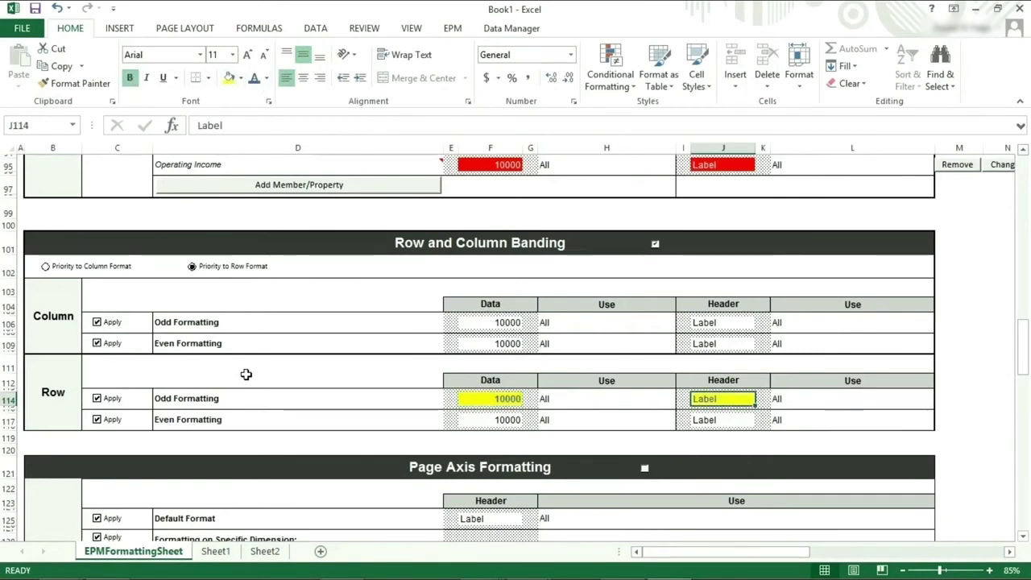
- Refresh Sheet1 to show yellow odd-row banding, then return to the formatting sheet's Page Axis section
click(216, 552)
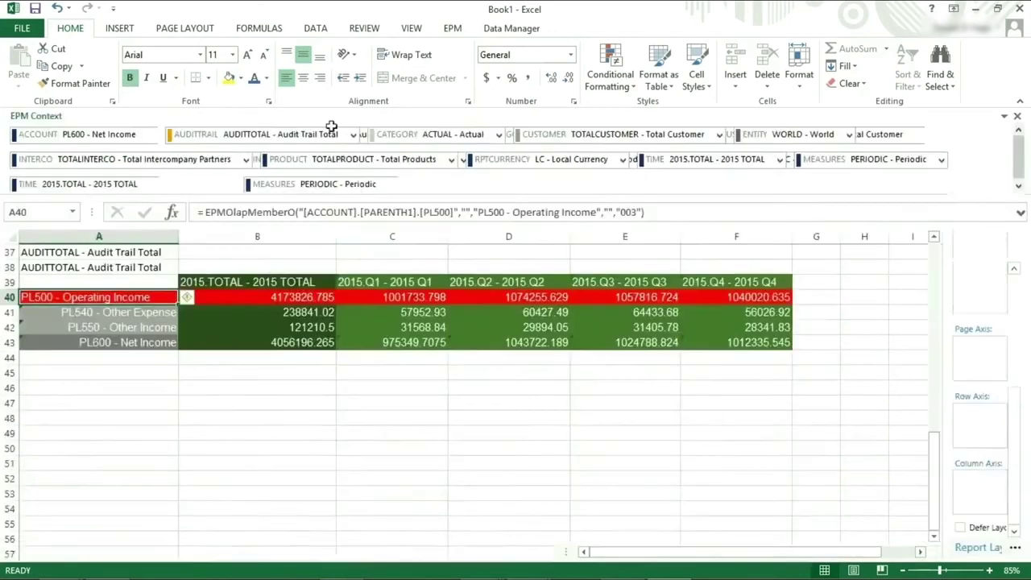
click(448, 31)
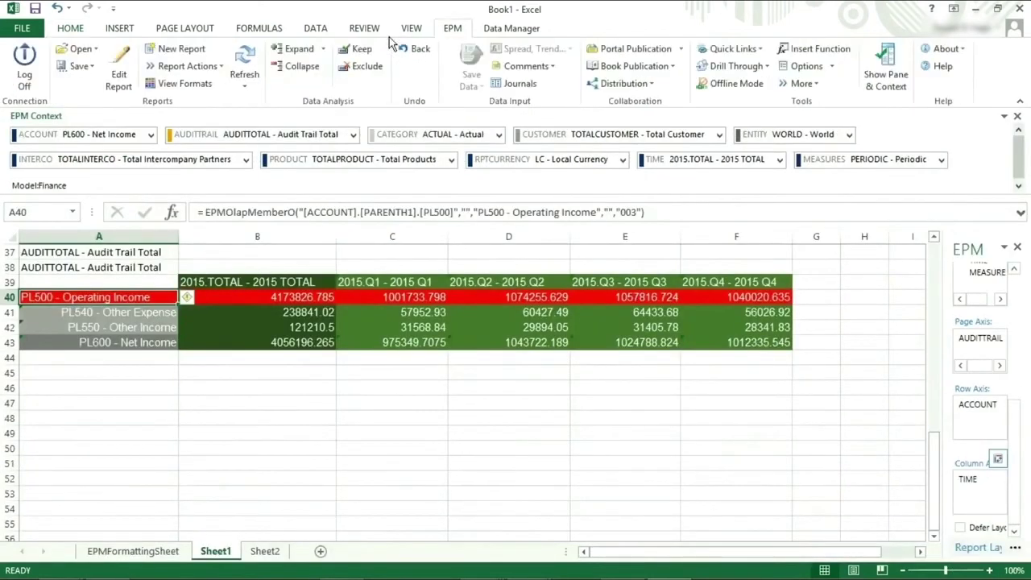
click(245, 58)
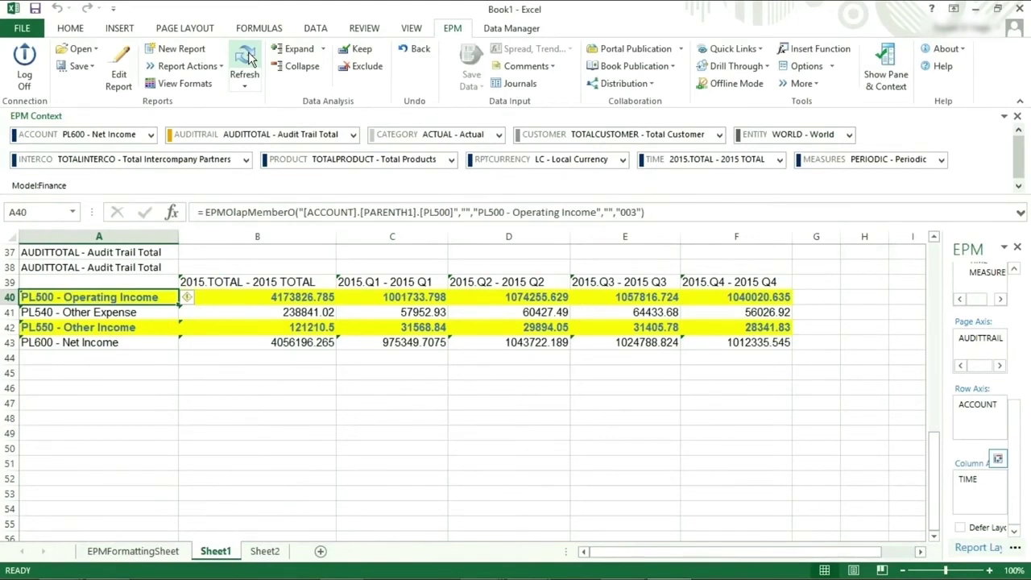
click(133, 551)
scroll(412, 378, down, 4)
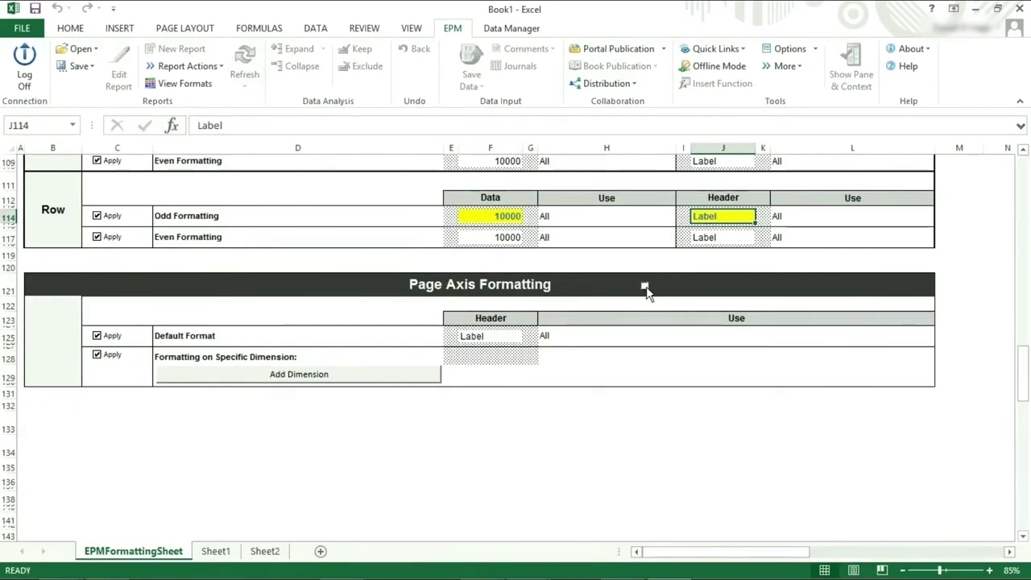
- Enable Page Axis Formatting and give header sample F125 a red fill with bold white text
click(645, 286)
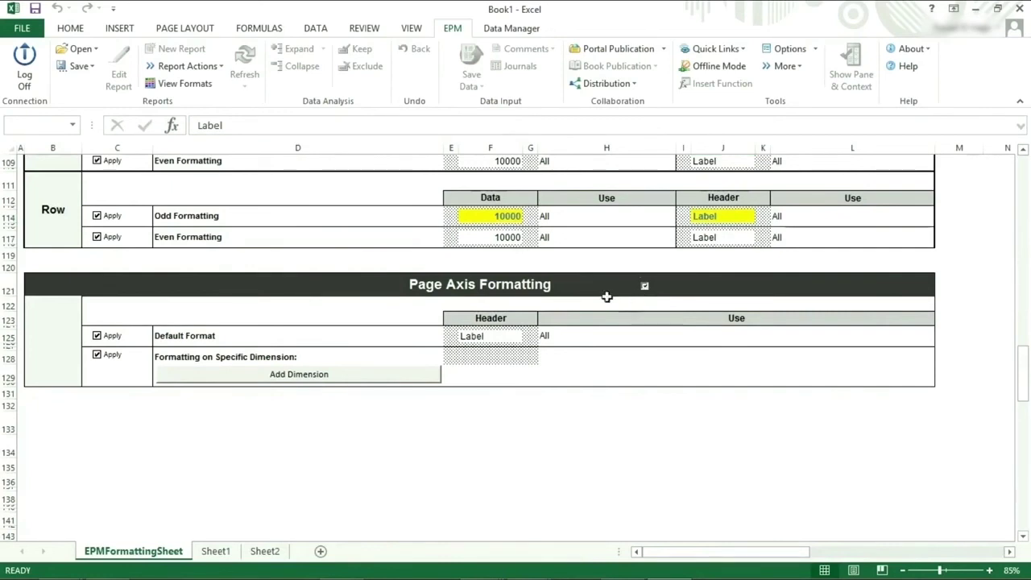
click(479, 337)
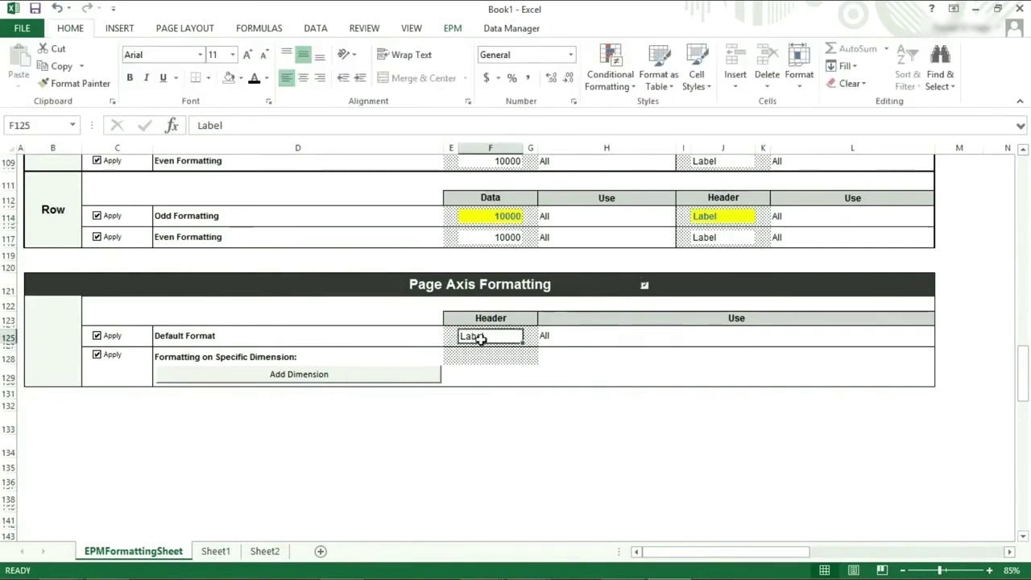
click(241, 79)
click(241, 196)
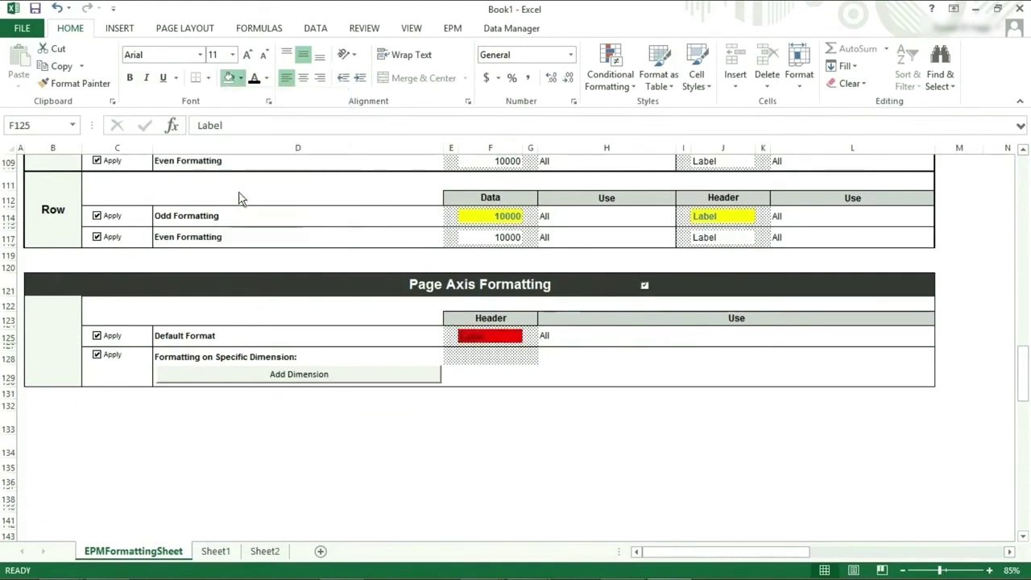
click(267, 78)
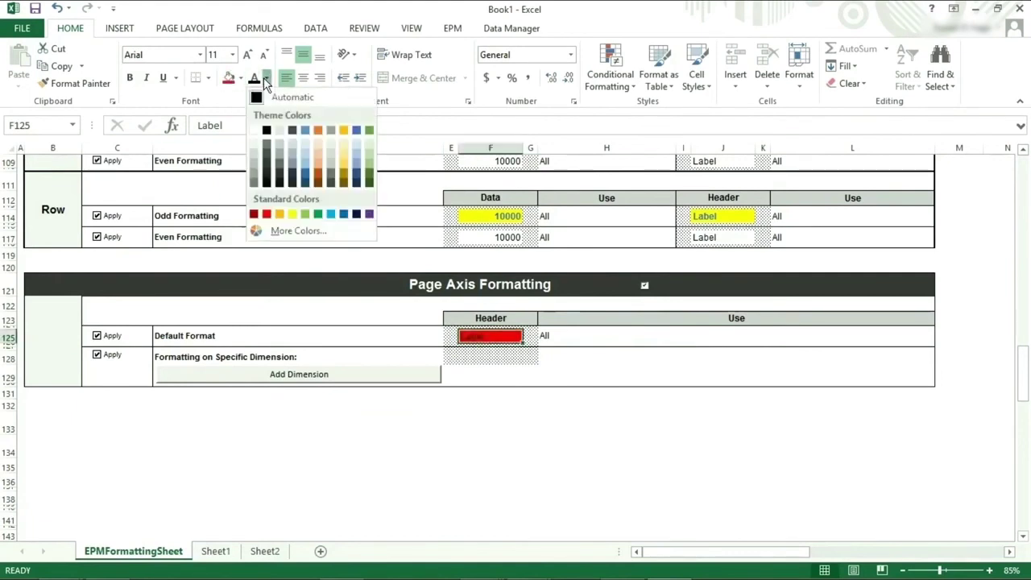
click(254, 129)
click(132, 81)
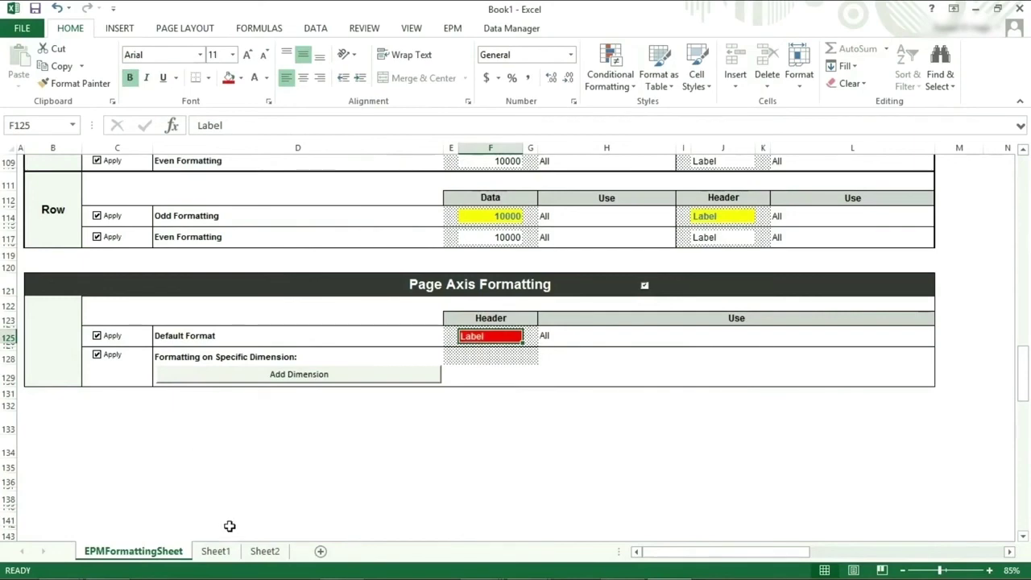
- Refresh Sheet1, confirm the red AUDITTOTAL header in A38, and return to the formatting sheet
click(224, 555)
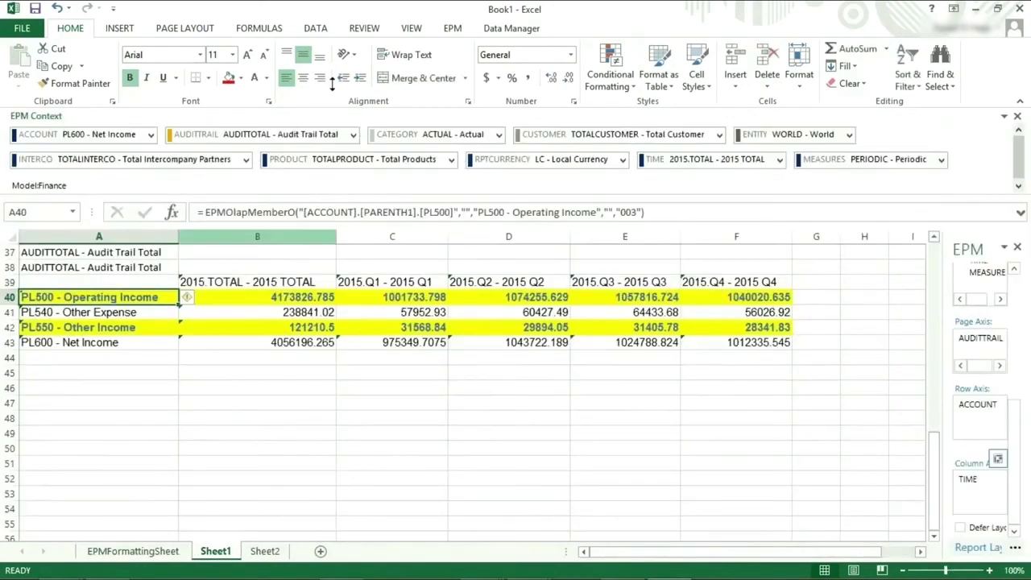
click(453, 29)
click(245, 58)
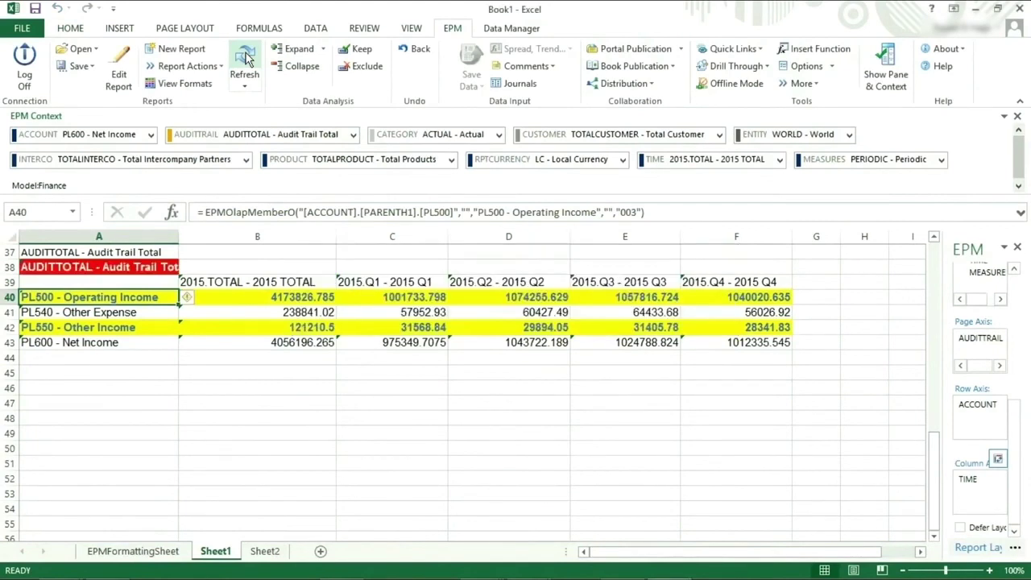
click(143, 272)
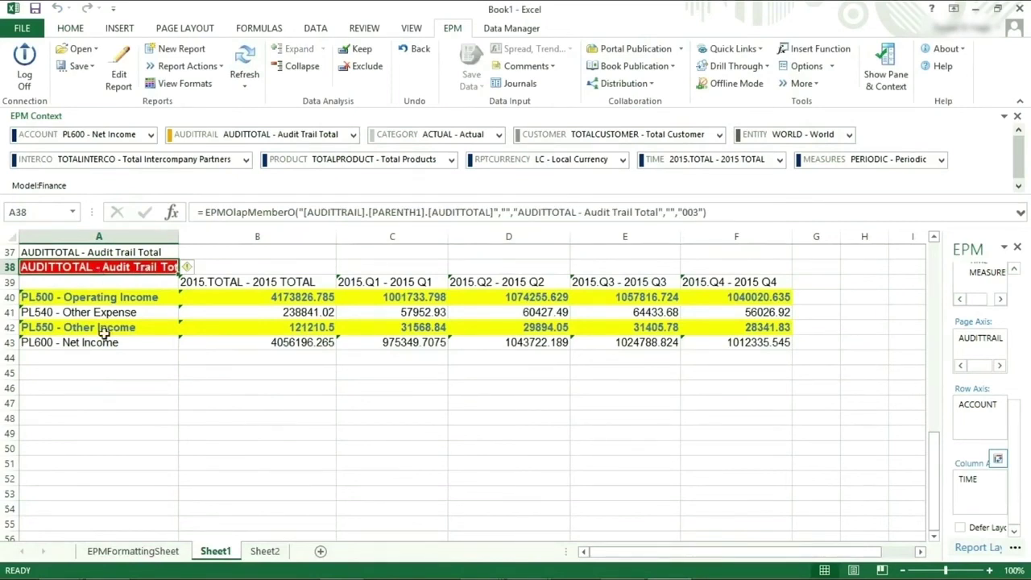
click(147, 549)
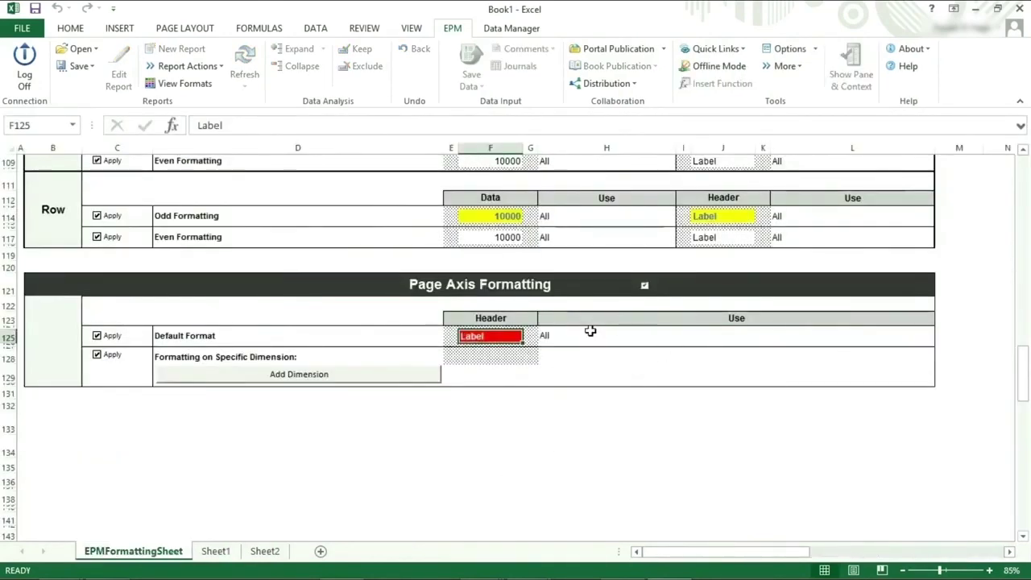
double_click(591, 333)
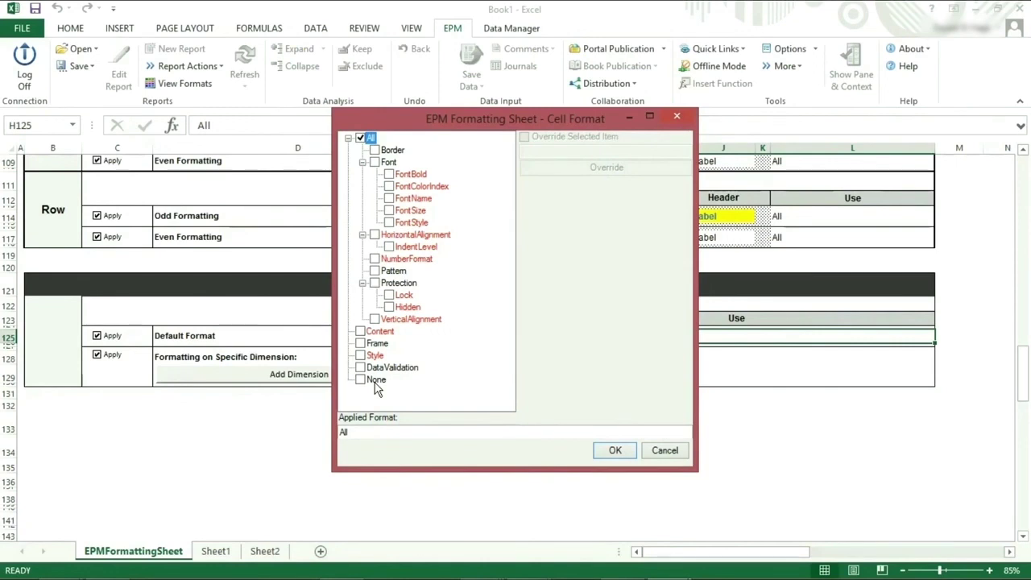
key(Escape)
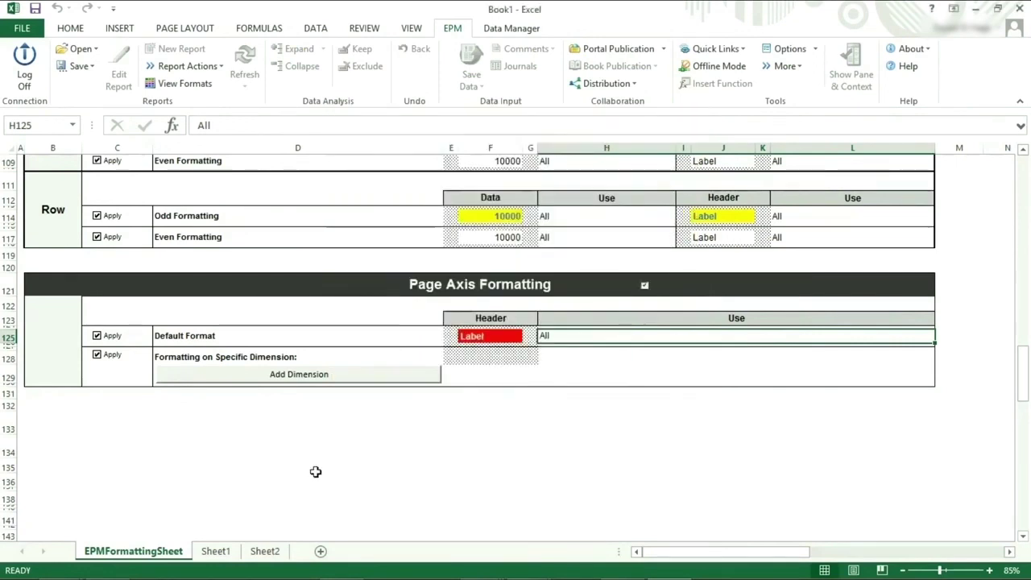
- Duplicate EPMFormattingSheet via Move or Copy with Create a copy, placed at the end
right_click(144, 556)
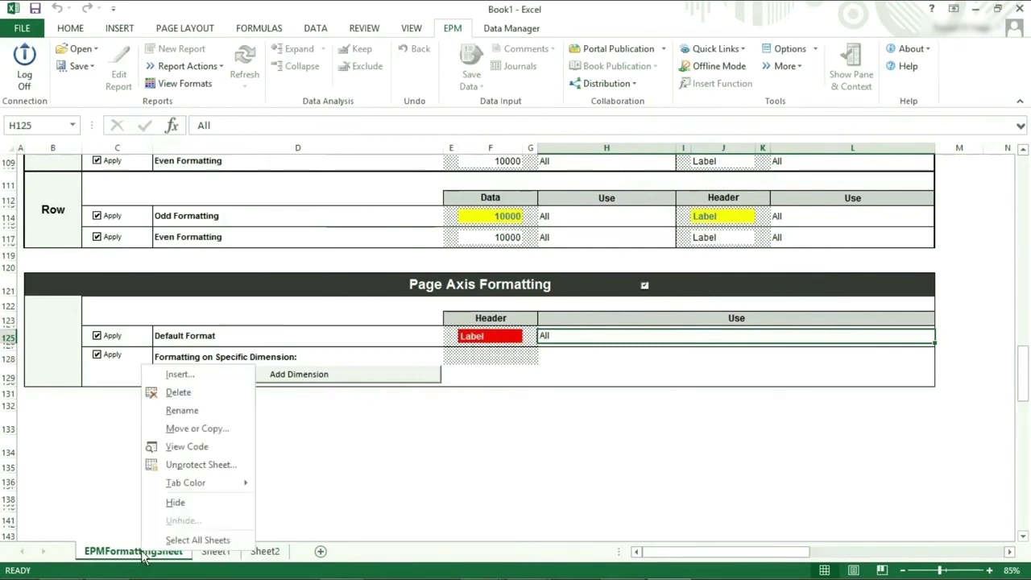
click(213, 429)
click(147, 484)
click(154, 430)
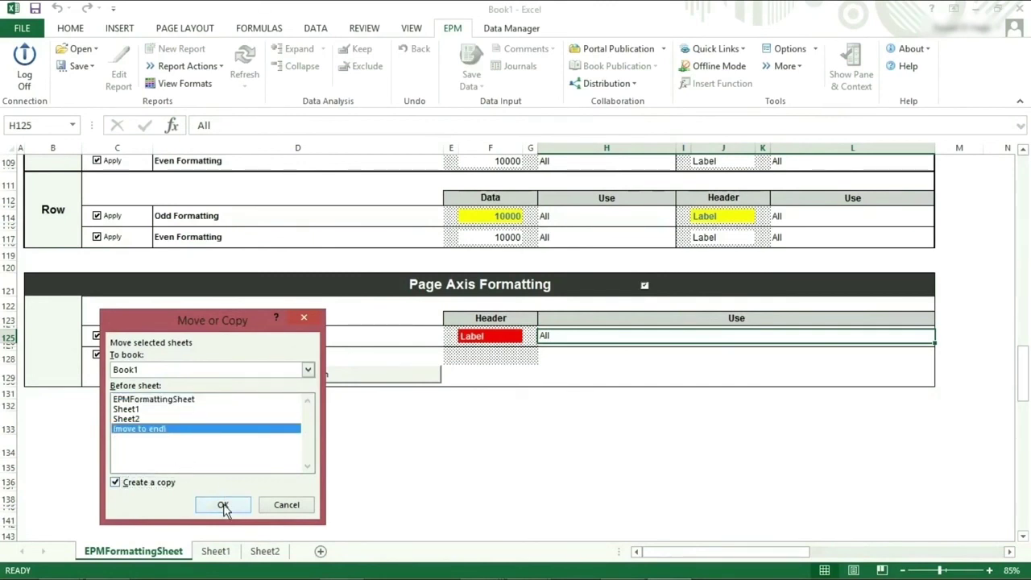
click(223, 506)
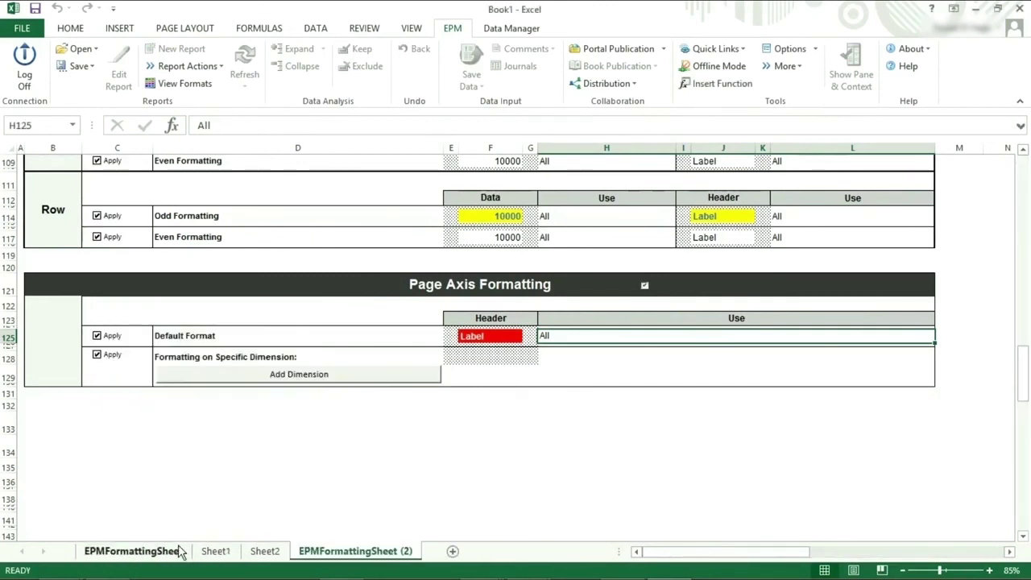